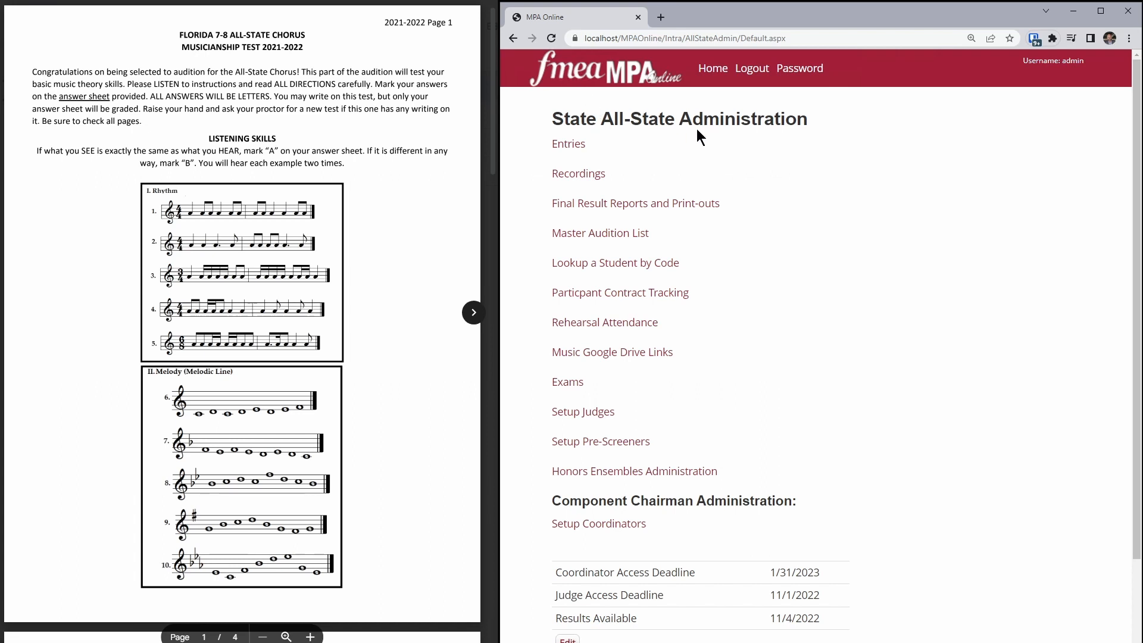
- Create a new exam and name it "2023 FVA Middle School Musicianship Exam"
{"action": "left_click", "coordinate": [567, 383]}
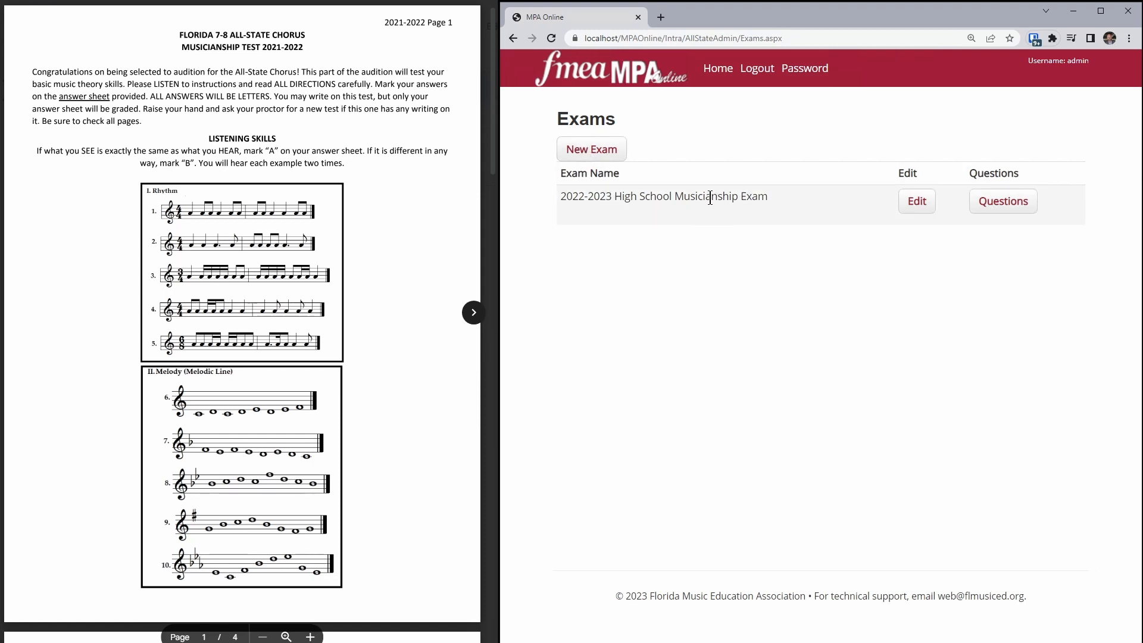
{"action": "left_click", "coordinate": [593, 152]}
{"action": "left_click", "coordinate": [676, 151]}
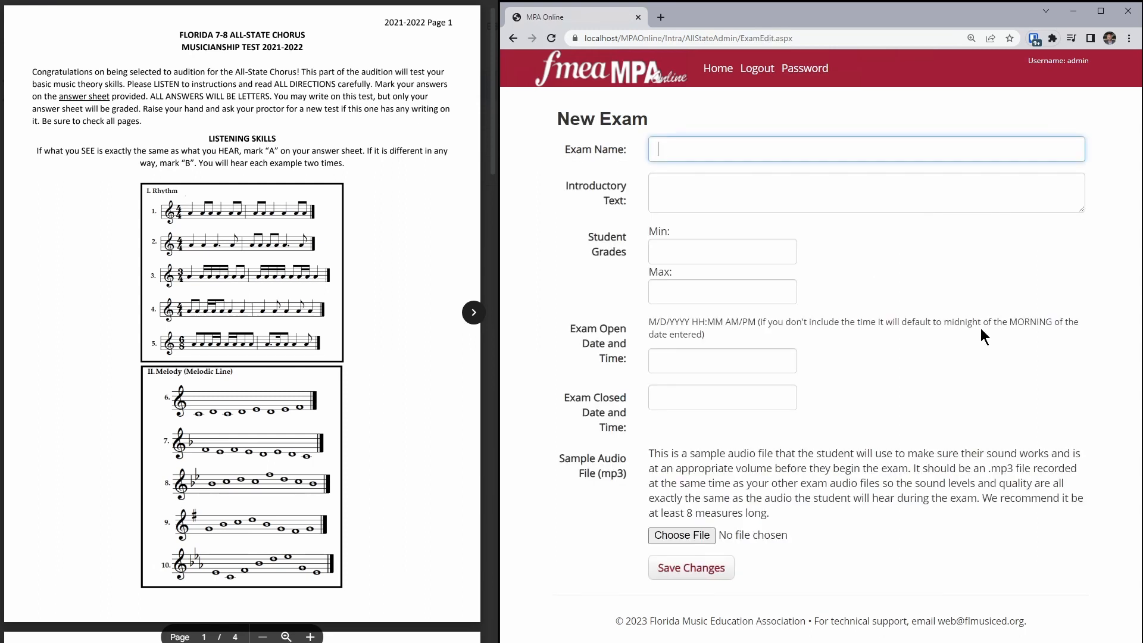
{"action": "type", "text": "2023 FVA Middle School"}
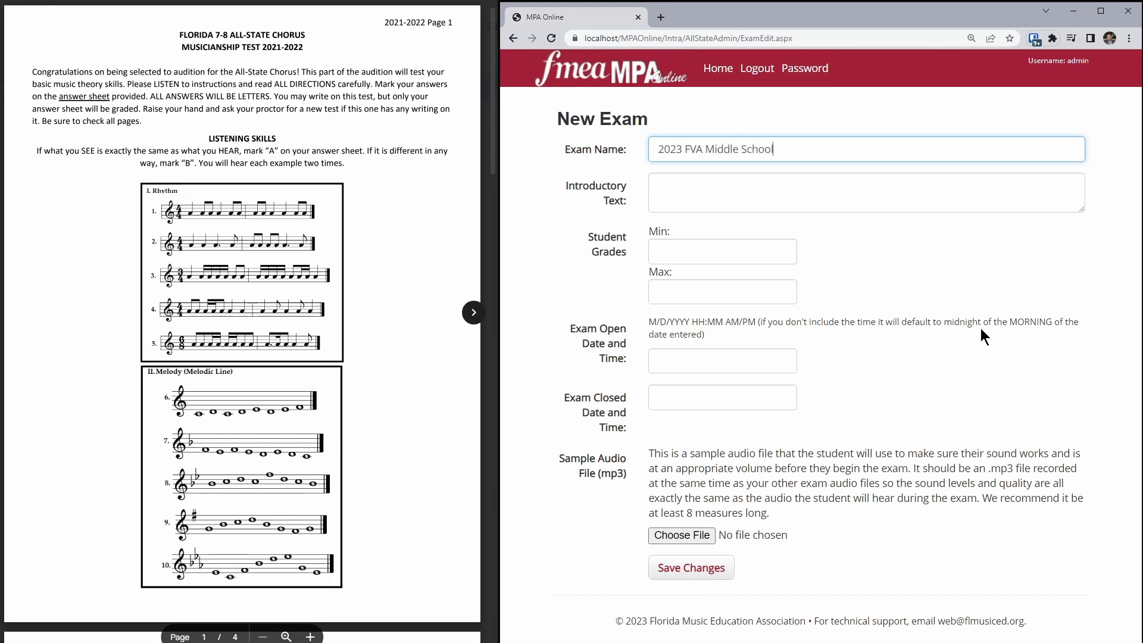
{"action": "type", "text": " Musicianship Exam"}
{"action": "key", "text": "Tab"}
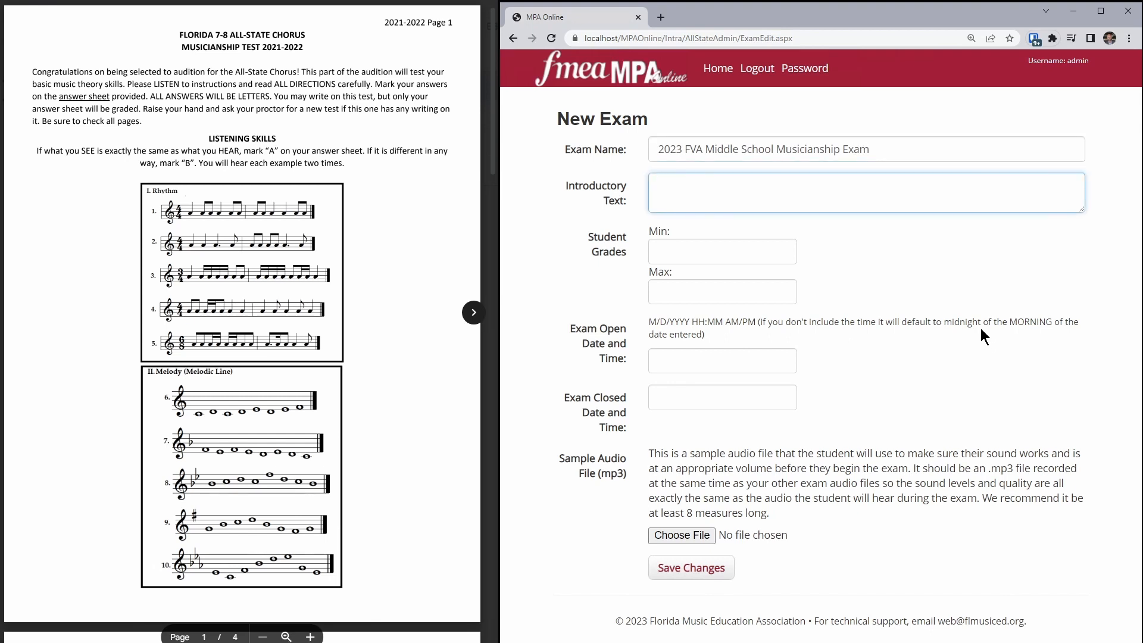
- Enter the introductory text "Anything you want goes here...." and set the student grades to minimum 6 and maximum 8
{"action": "type", "text": "Anything you want goes her"}
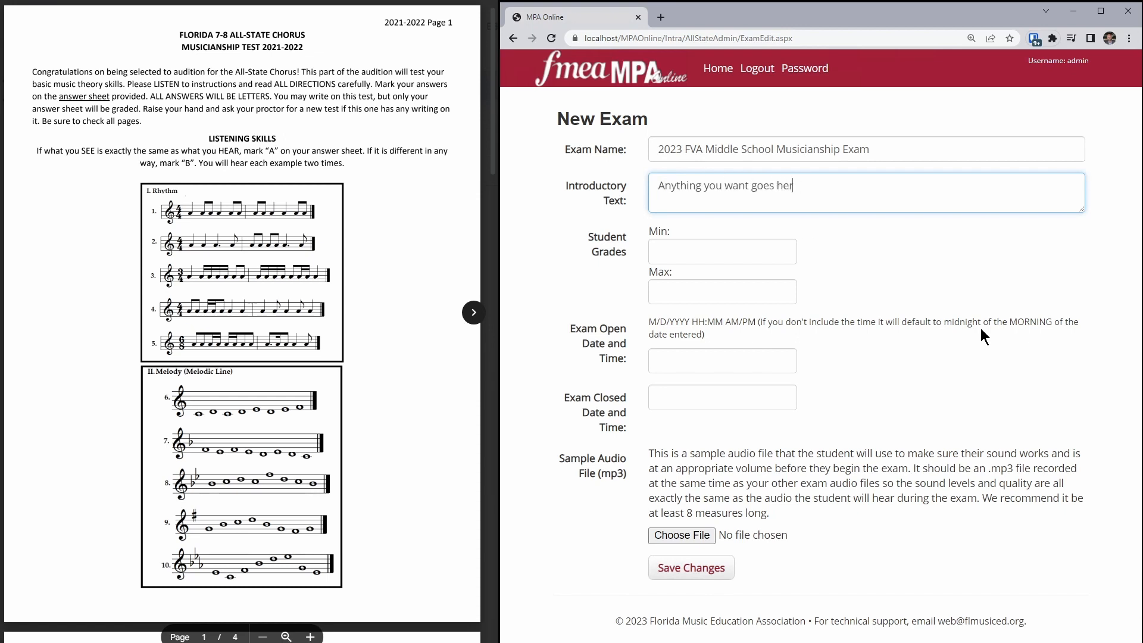
{"action": "type", "text": "e...."}
{"action": "key", "text": "Tab"}
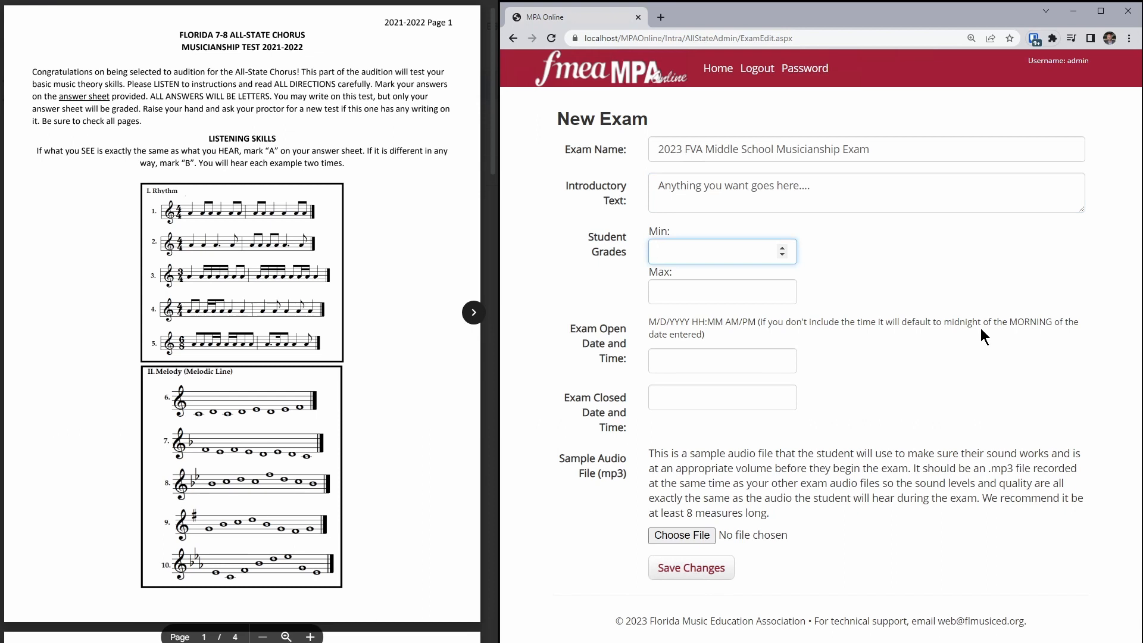
{"action": "type", "text": "6"}
{"action": "key", "text": "Tab"}
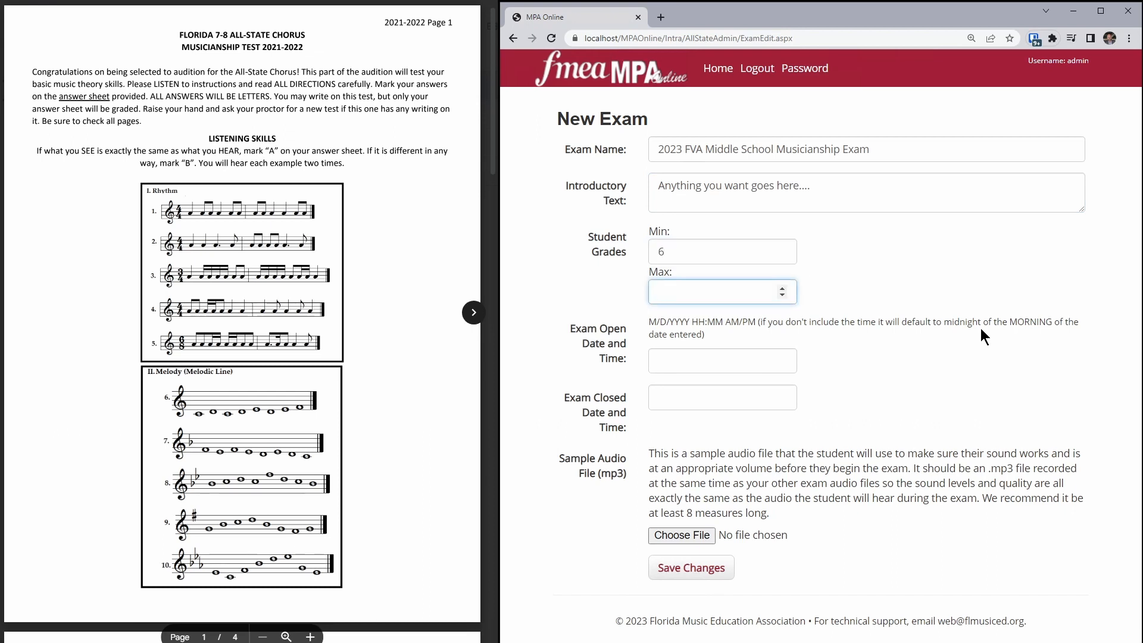
{"action": "type", "text": "8"}
{"action": "key", "text": "Tab"}
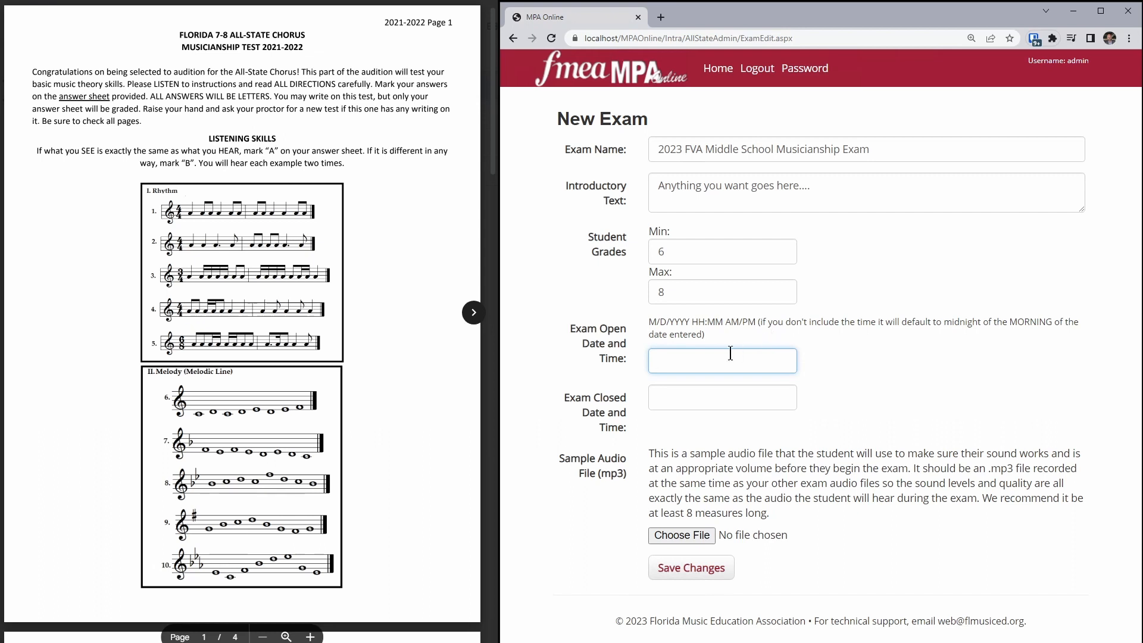
- Set the exam open date to 9/1/2023 and the exam closed date to 9/15/2023
{"action": "double_click", "coordinate": [1030, 323]}
{"action": "left_click", "coordinate": [1005, 340]}
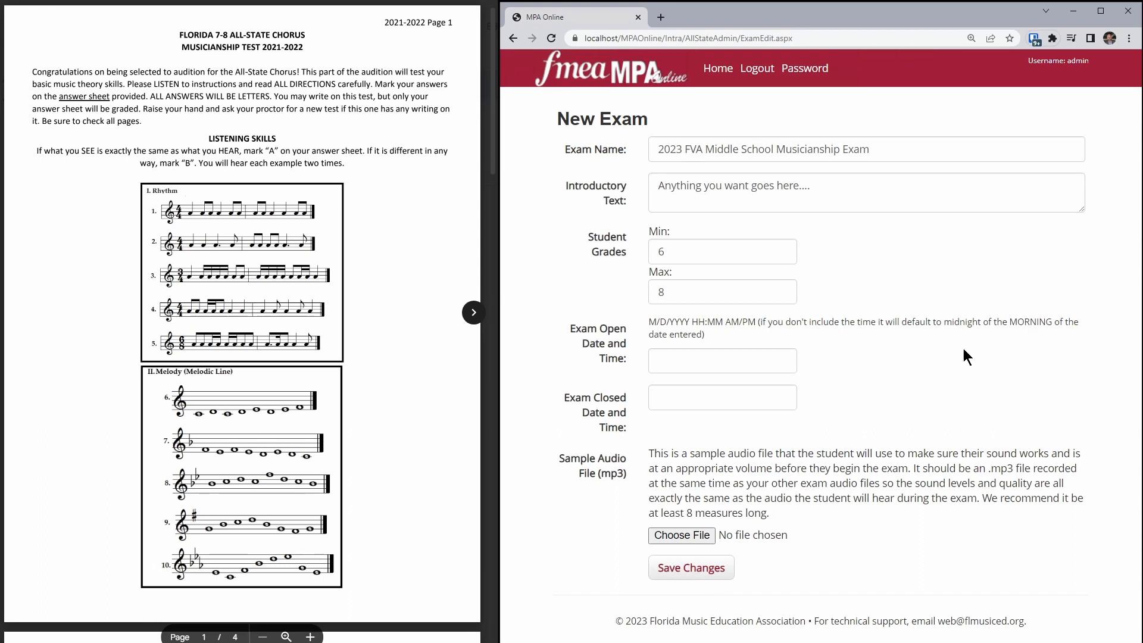
{"action": "left_click", "coordinate": [717, 363]}
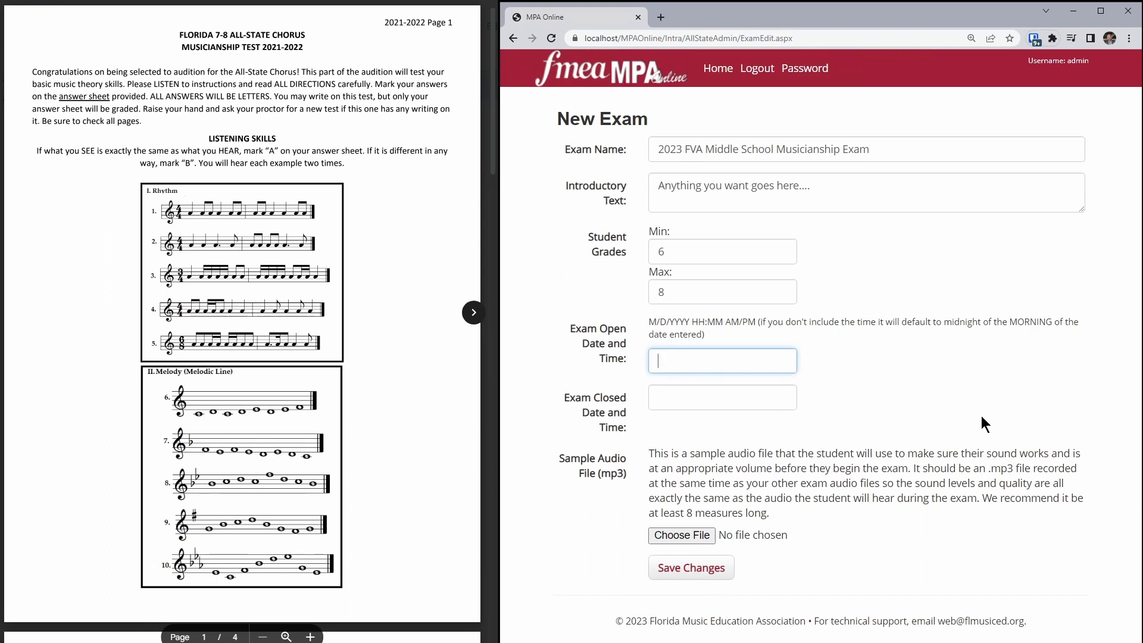
{"action": "type", "text": "9/1/2023"}
{"action": "key", "text": "Tab"}
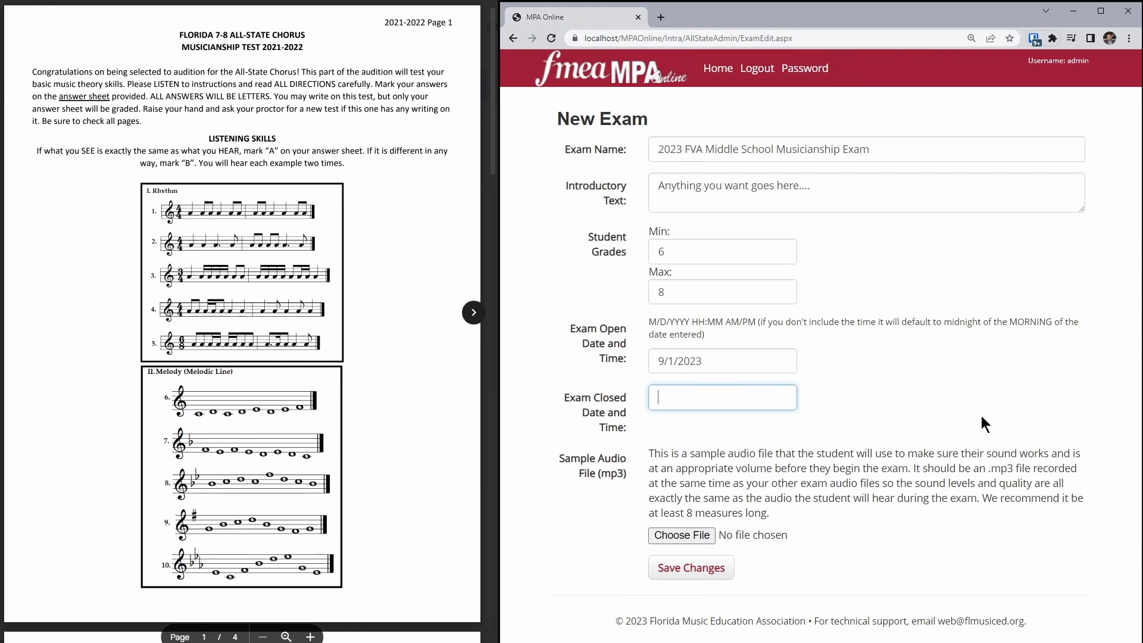
{"action": "type", "text": "9/15/2023"}
- Add the time 11:59:59 PM to the exam's closed date
{"action": "double_click", "coordinate": [1024, 322]}
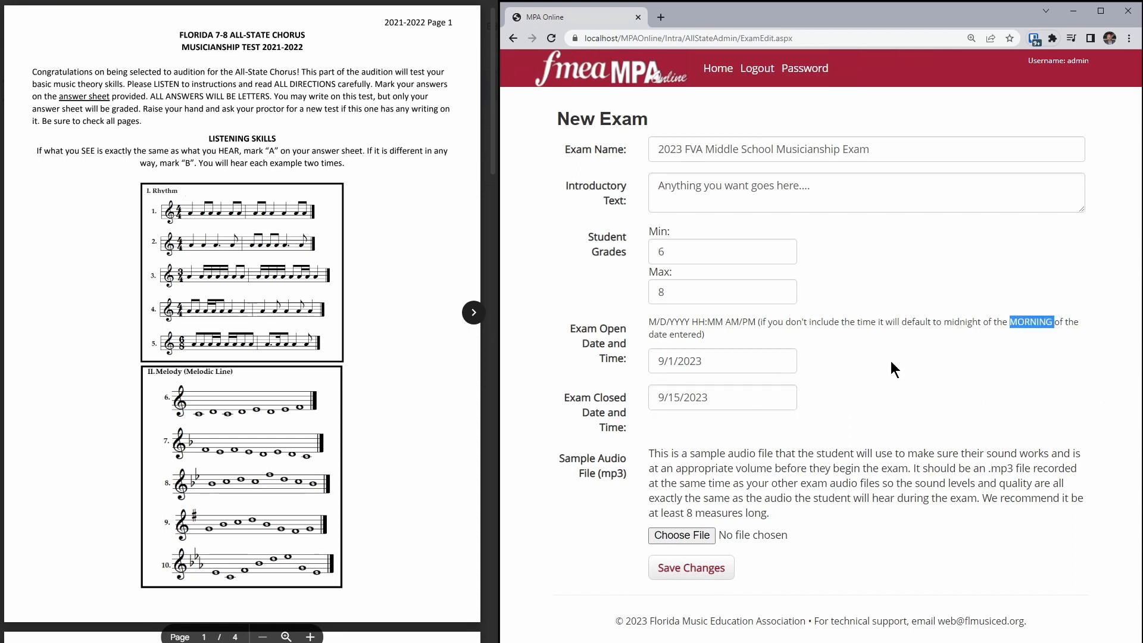
{"action": "left_click", "coordinate": [729, 404]}
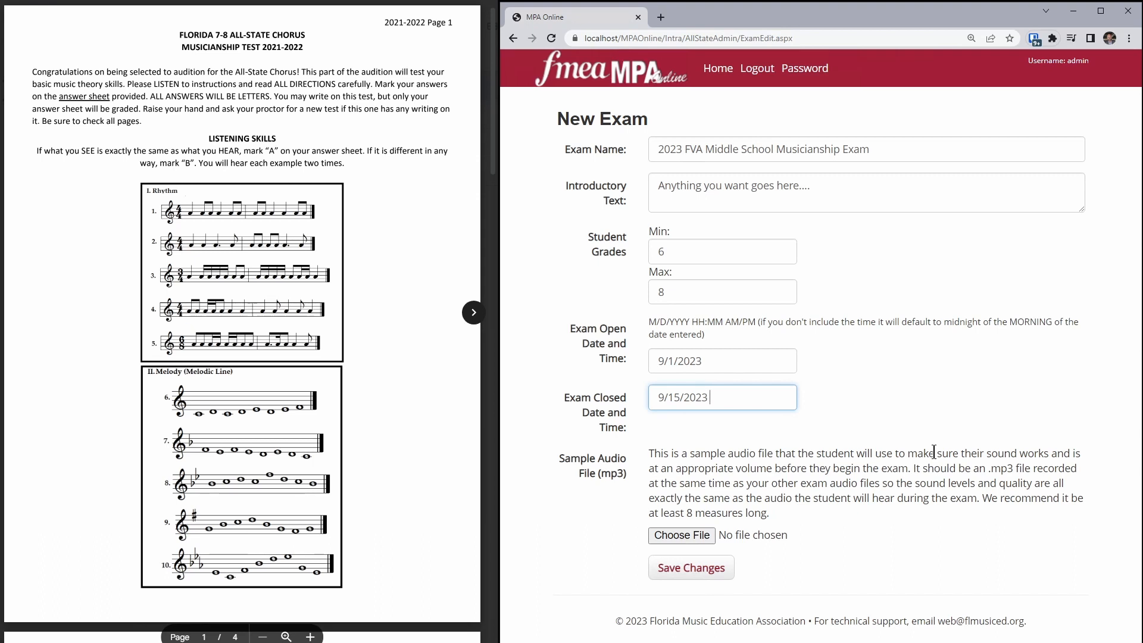
{"action": "type", "text": "11:5"}
{"action": "type", "text": "9 PM"}
{"action": "key", "text": "Left"}
{"action": "key", "text": "Left"}
{"action": "key", "text": "Left"}
{"action": "type", "text": ":59"}
- Attach 11-14.mp3 as the sample audio file and save the new exam
{"action": "left_click", "coordinate": [689, 535]}
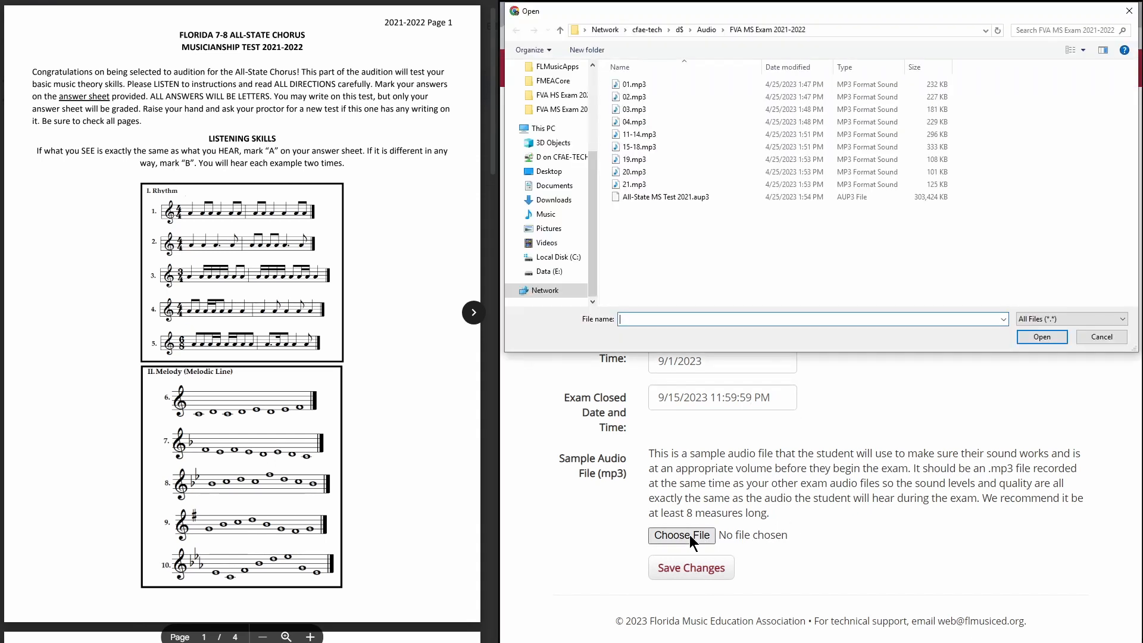
{"action": "left_click", "coordinate": [646, 136]}
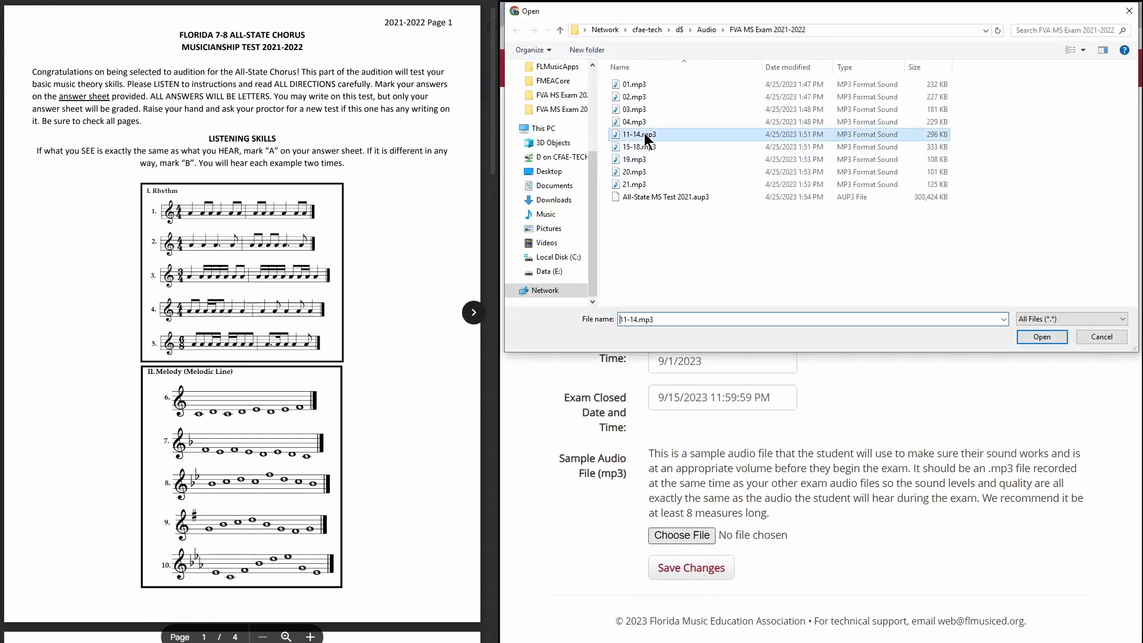
{"action": "left_click", "coordinate": [1042, 337]}
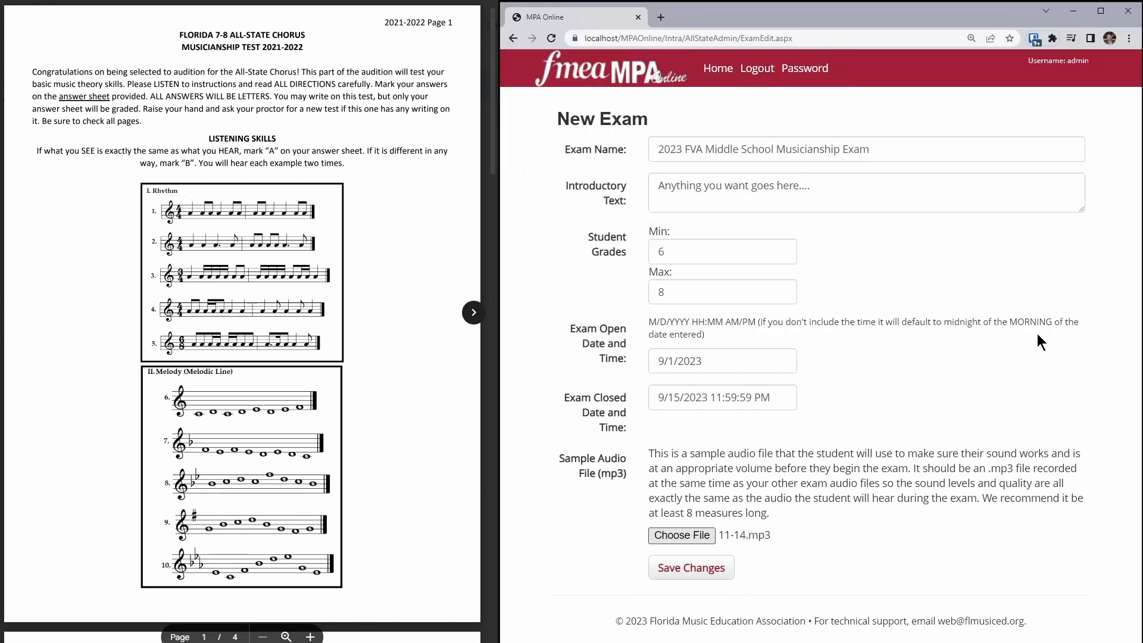
{"action": "left_click", "coordinate": [707, 580]}
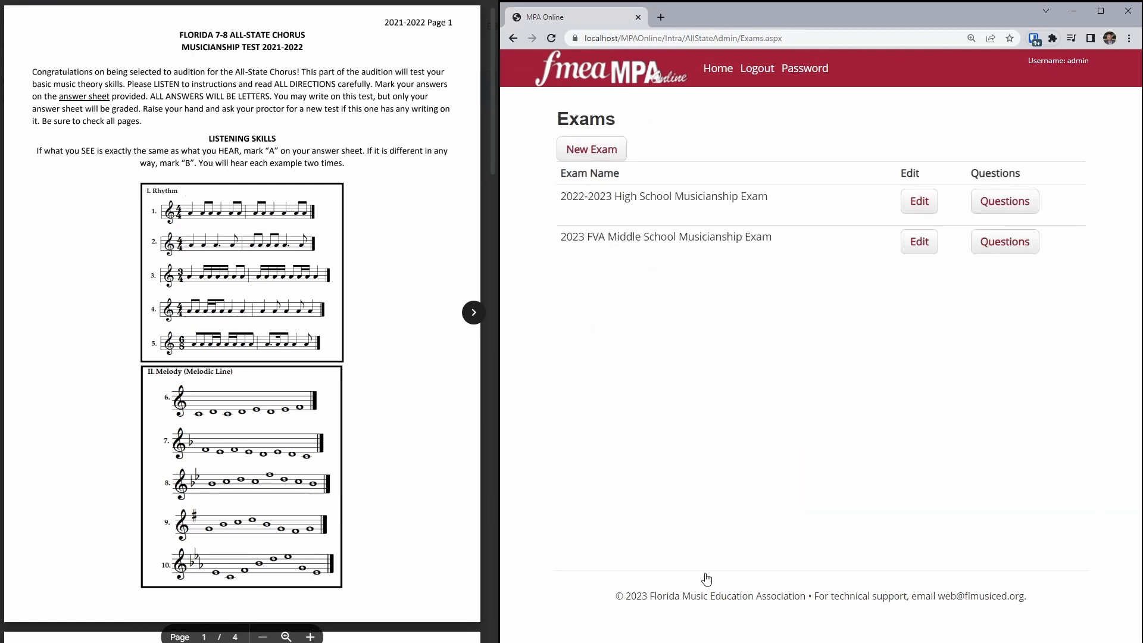
- Review the saved settings of the 2023 FVA Middle School Musicianship Exam and return to the exam list
{"action": "left_click_drag", "start_coordinate": [619, 237], "coordinate": [748, 237]}
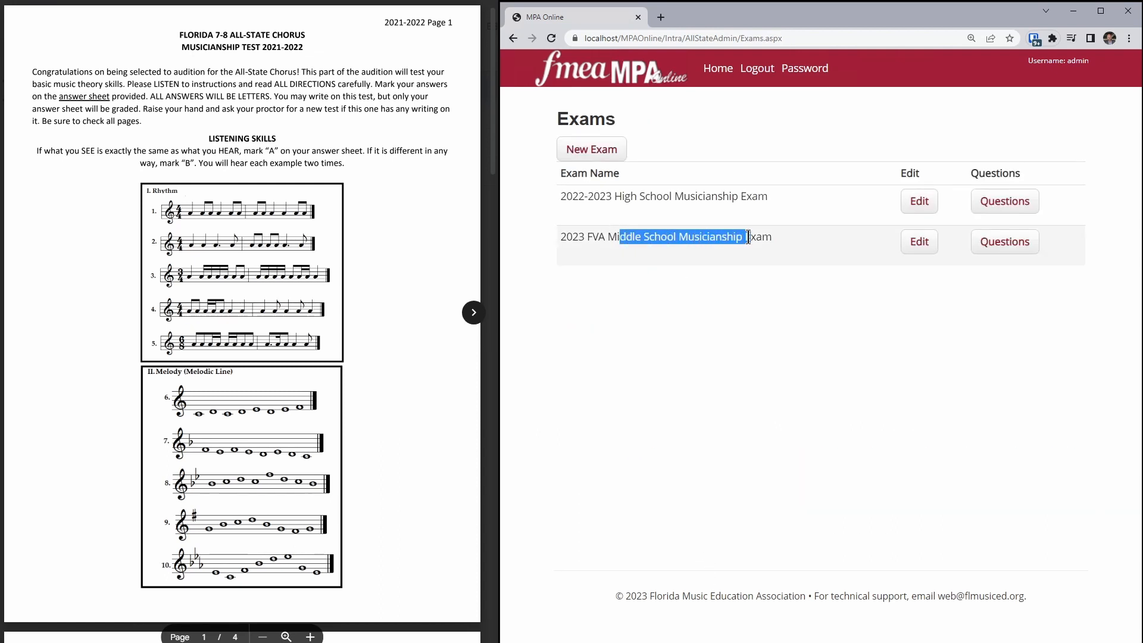
{"action": "left_click", "coordinate": [748, 237]}
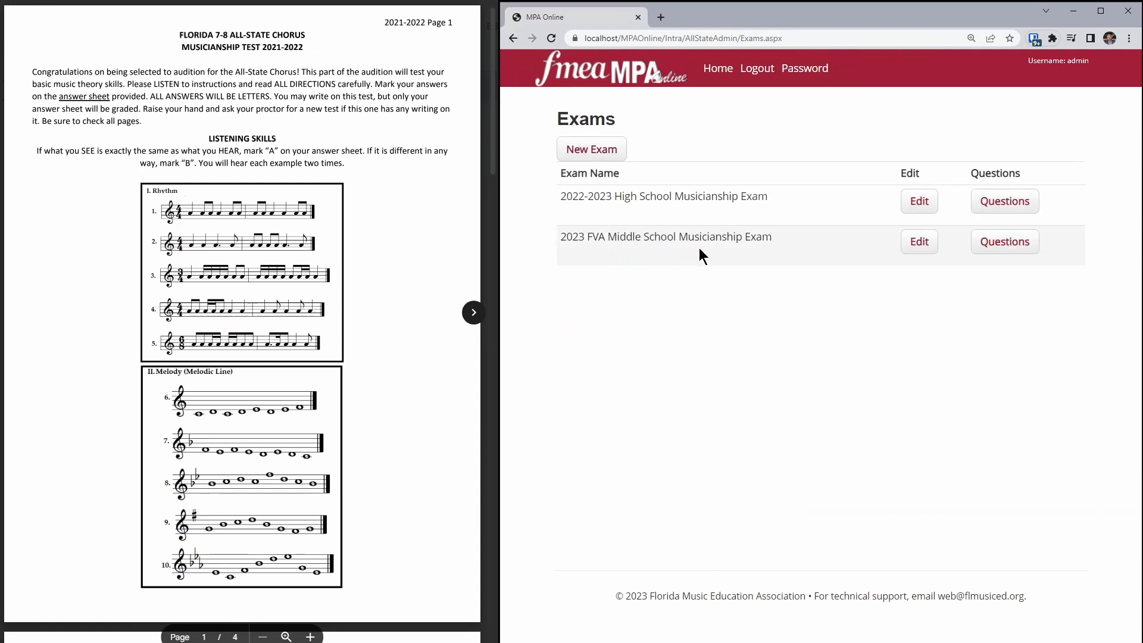
{"action": "left_click", "coordinate": [920, 242]}
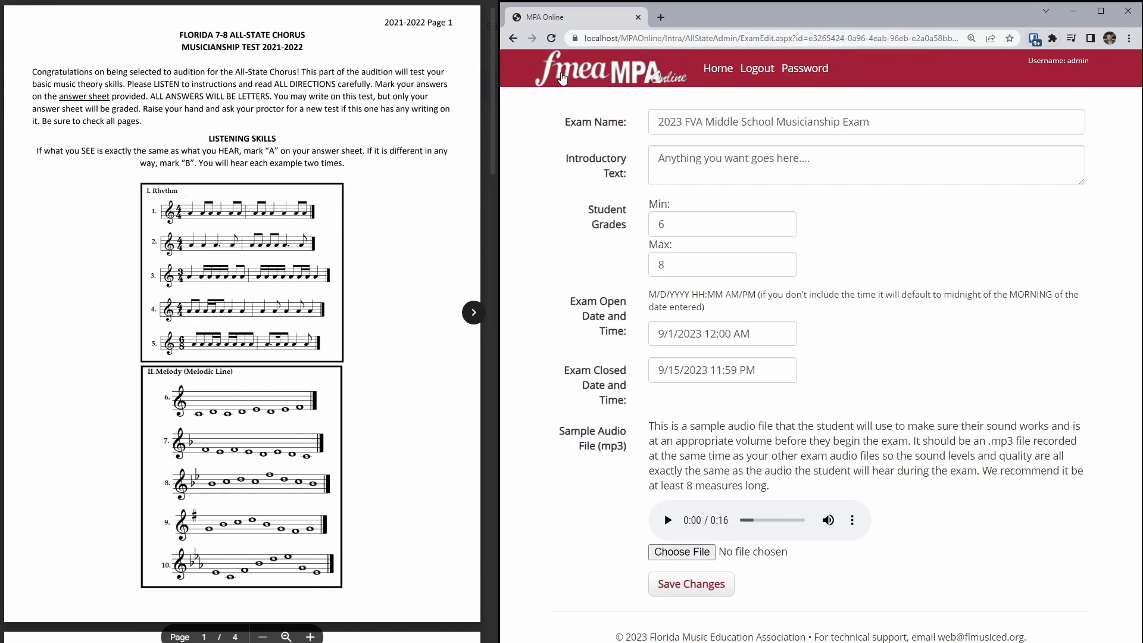
{"action": "right_click", "coordinate": [513, 39]}
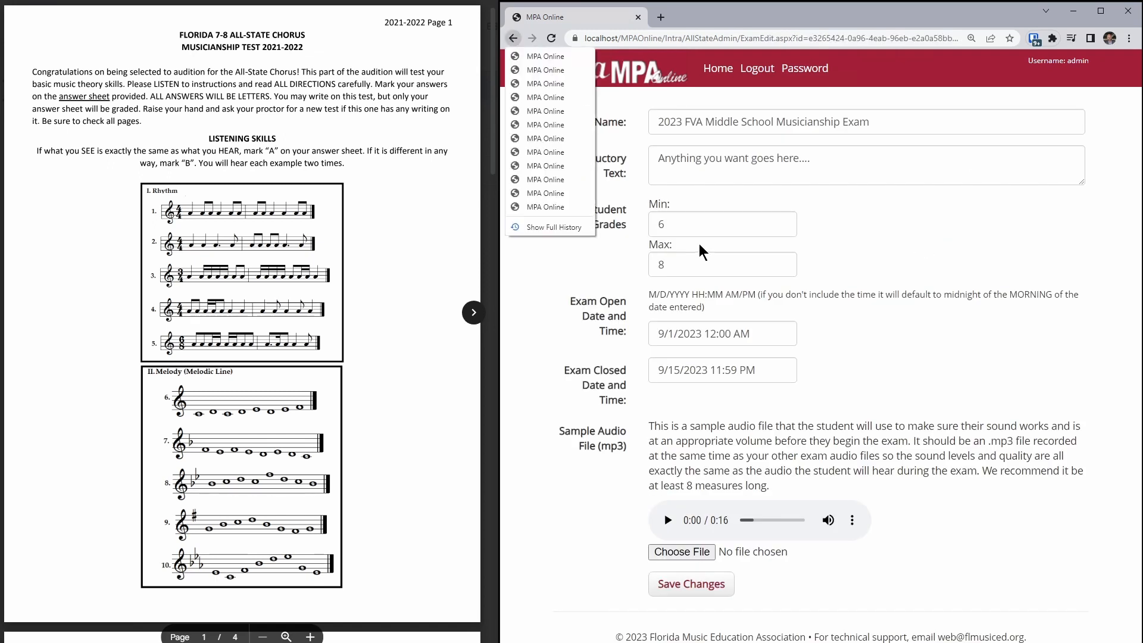
{"action": "left_click", "coordinate": [684, 157]}
{"action": "left_click", "coordinate": [513, 39]}
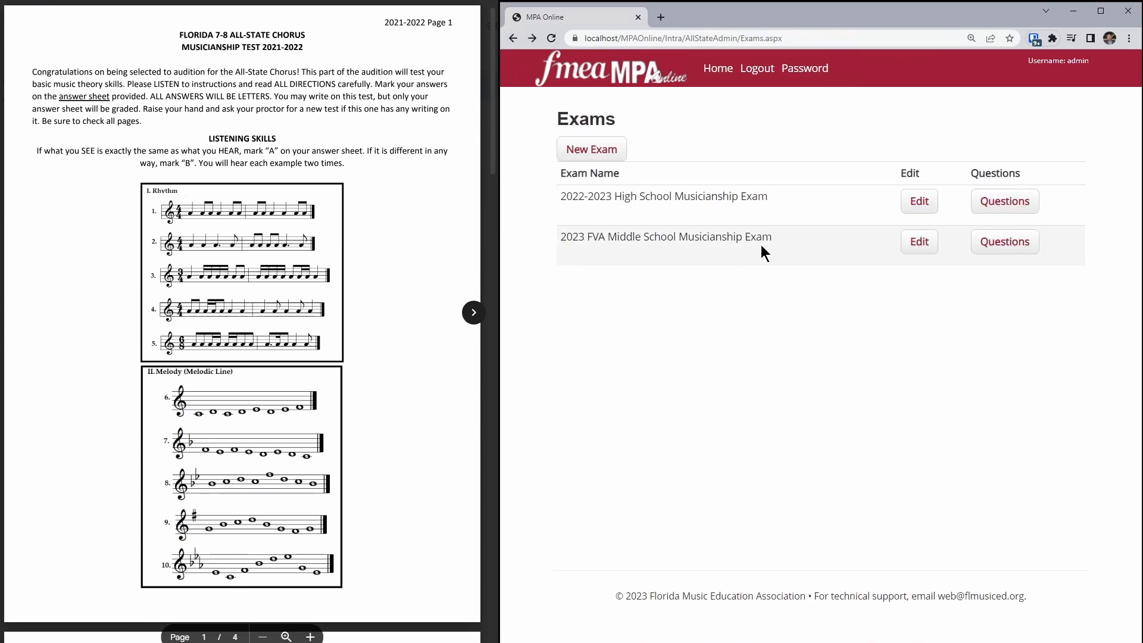
- Start a new question for the 2023 FVA Middle School Musicianship Exam with the section name "Listening Skills"
{"action": "left_click", "coordinate": [1015, 249]}
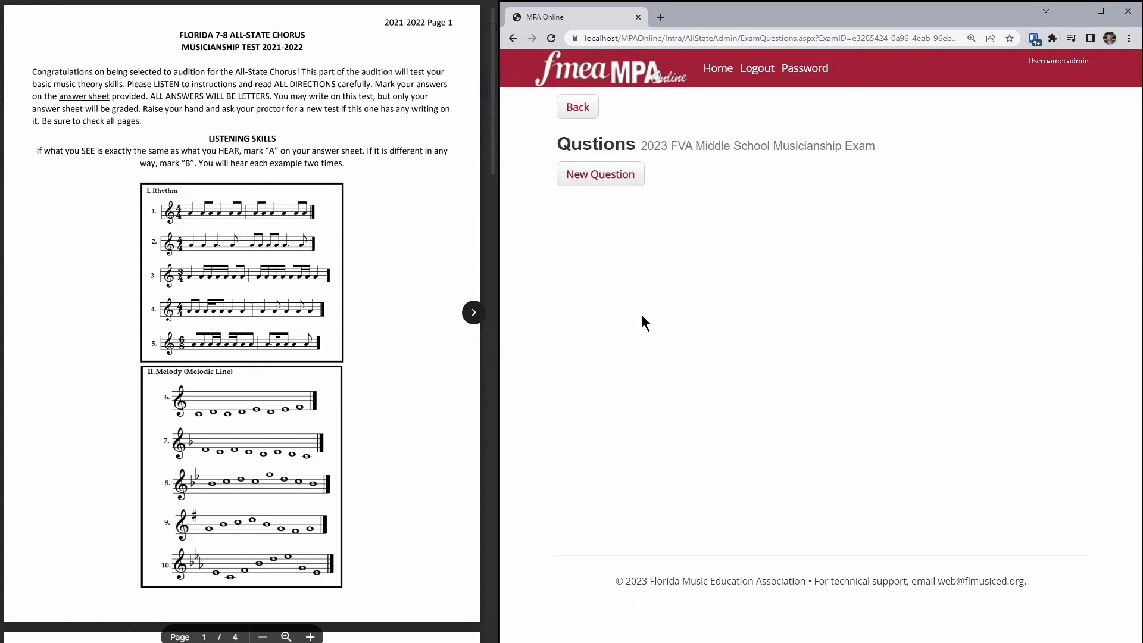
{"action": "left_click", "coordinate": [596, 180]}
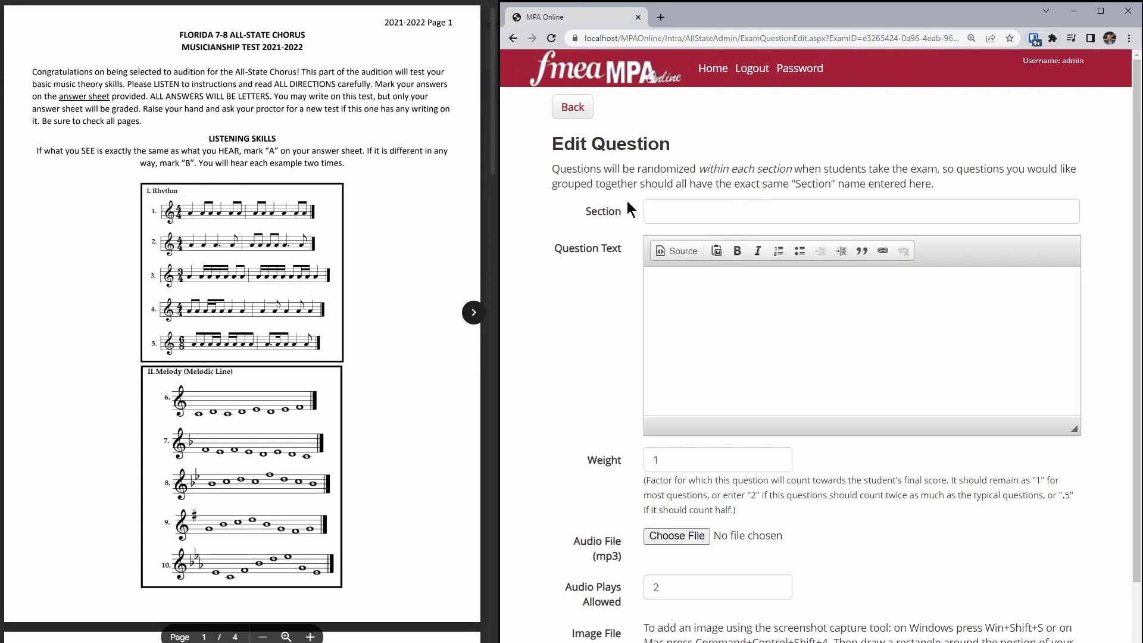
{"action": "left_click", "coordinate": [733, 208]}
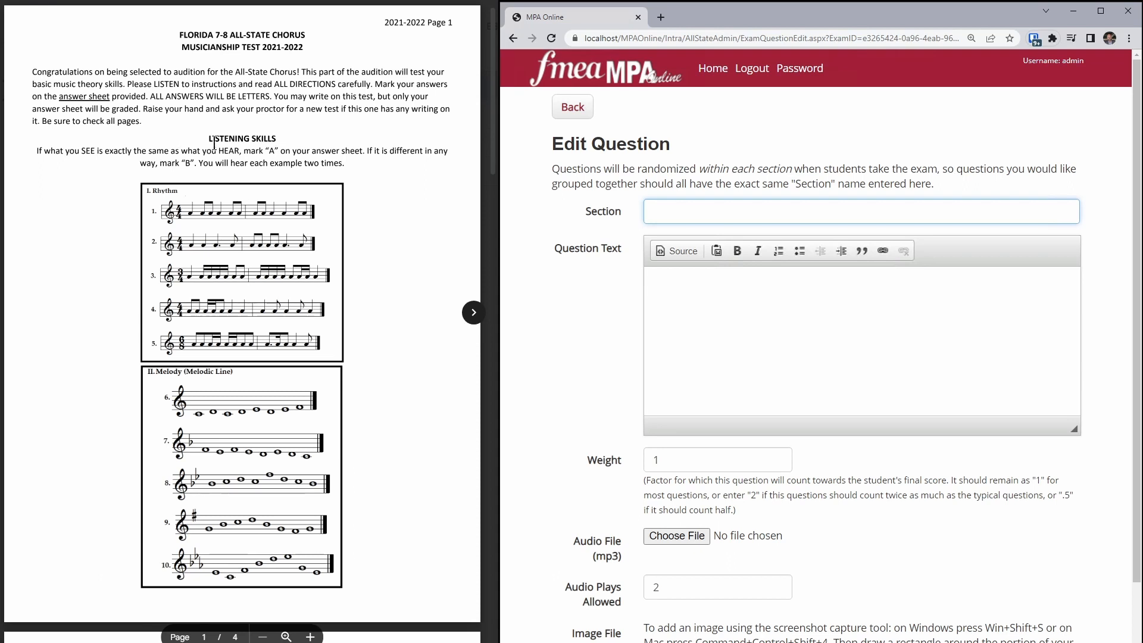
{"action": "left_click", "coordinate": [272, 49]}
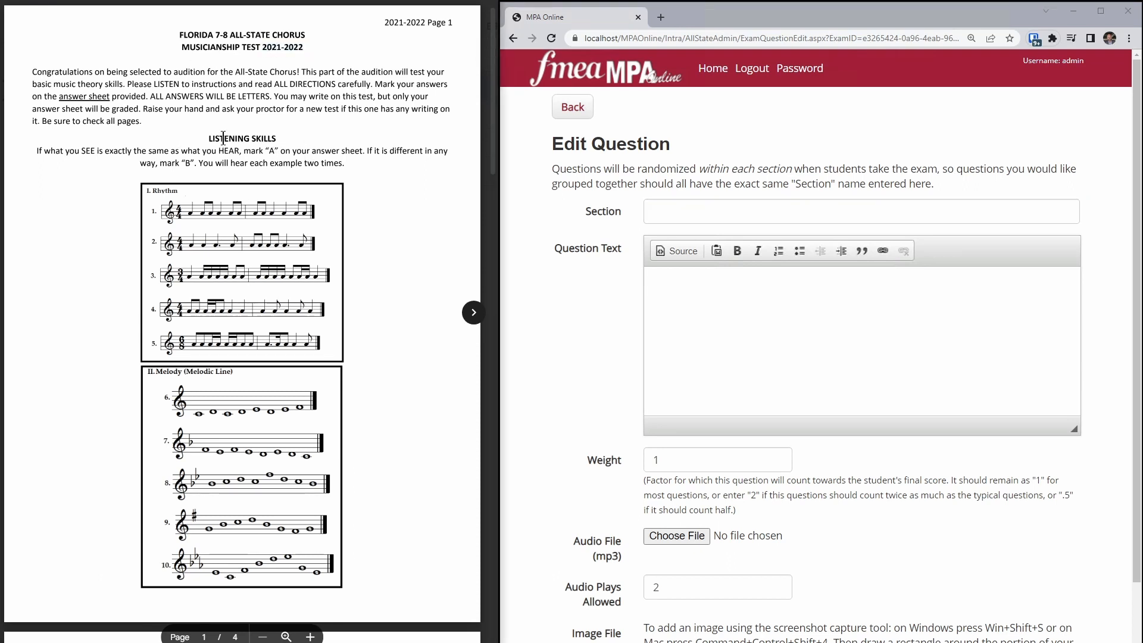
{"action": "left_click", "coordinate": [649, 214]}
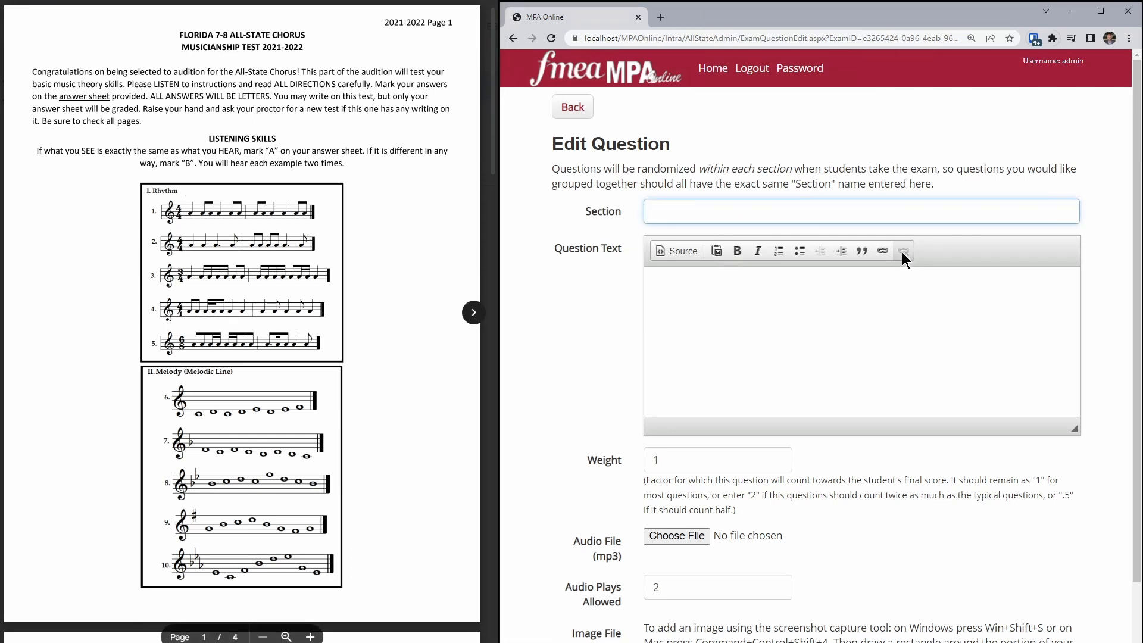
{"action": "type", "text": "Listening S"}
{"action": "type", "text": "kills"}
{"action": "key", "text": "Tab"}
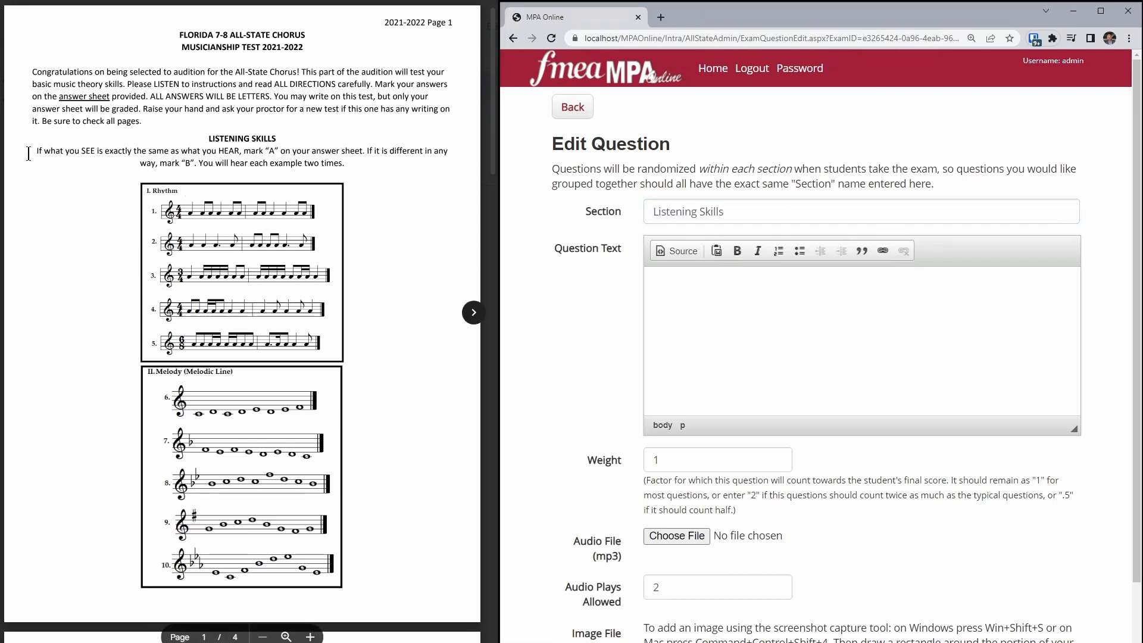
- Copy the Listening Skills instructions from the test PDF into the question text and join them into one paragraph
{"action": "left_click_drag", "start_coordinate": [35, 151], "coordinate": [351, 162]}
{"action": "key", "text": "ctrl+c"}
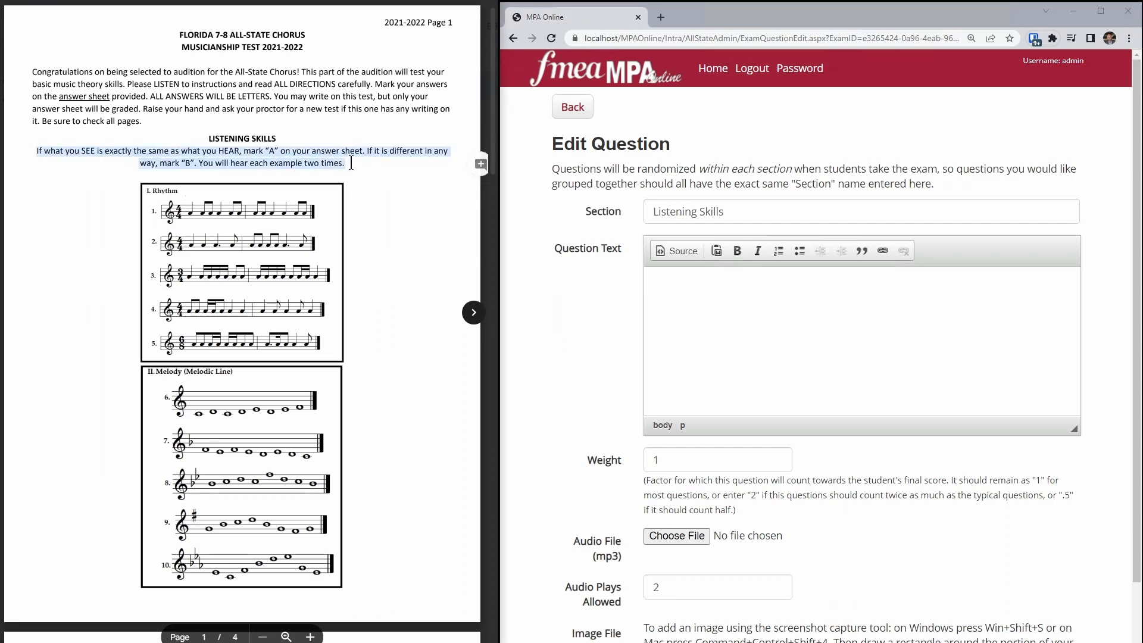
{"action": "left_click", "coordinate": [768, 300]}
{"action": "key", "text": "ctrl+v"}
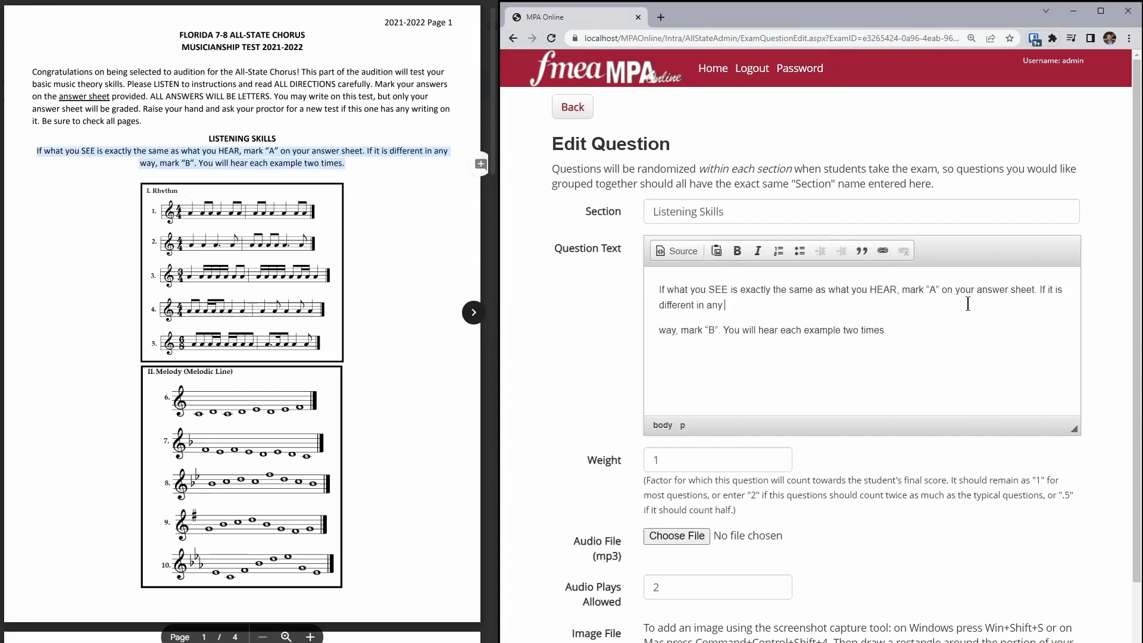
{"action": "key", "text": "Delete"}
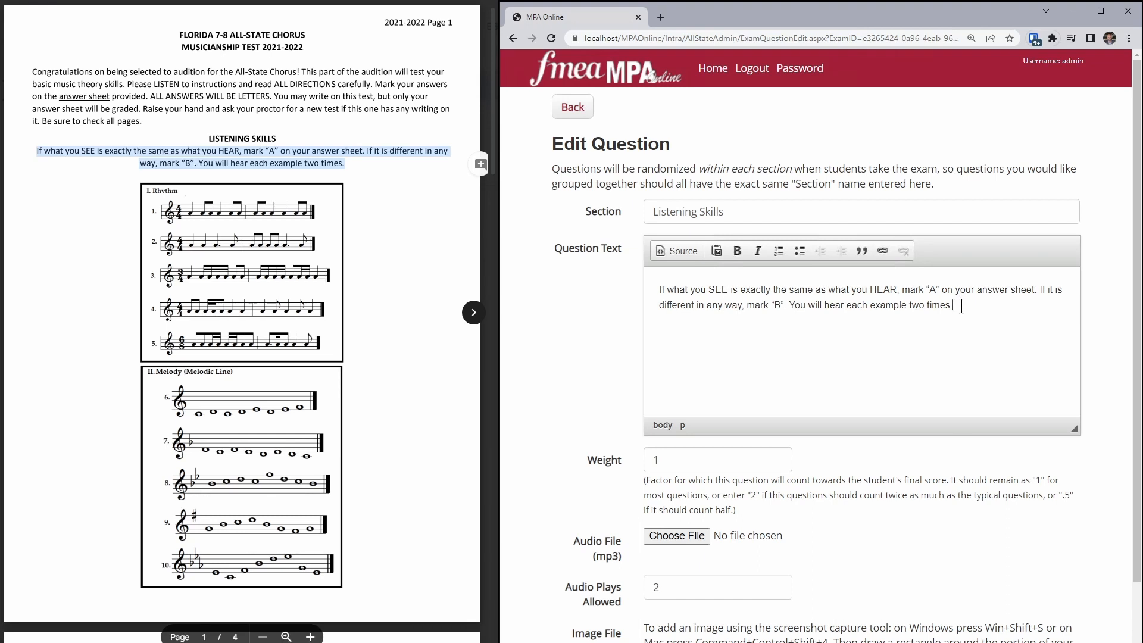
- Below the pasted instructions, write "Please indicate whether what you SEE is the same or different than what you HEAR"
{"action": "key", "text": "Return"}
{"action": "key", "text": "Return"}
{"action": "type", "text": "Please indicate whether what you SEE"}
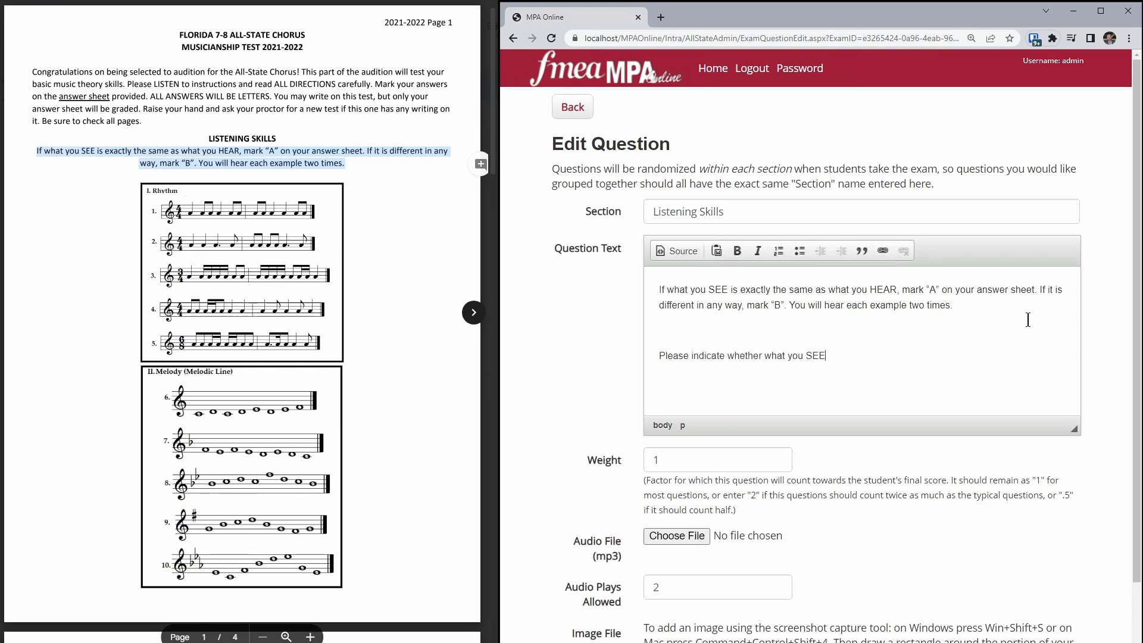
{"action": "type", "text": " is the same or different than what you H"}
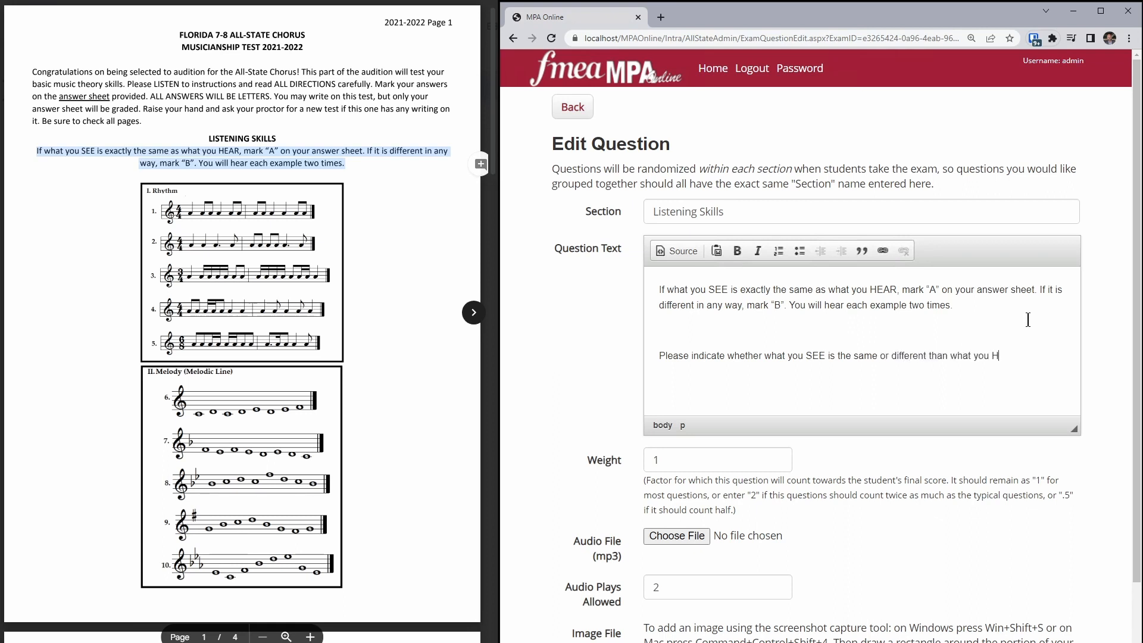
{"action": "type", "text": "EAR"}
- Delete the pasted instructions and the blank lines above the "Please indicate" sentence in the question text
{"action": "left_click_drag", "start_coordinate": [955, 307], "coordinate": [618, 263]}
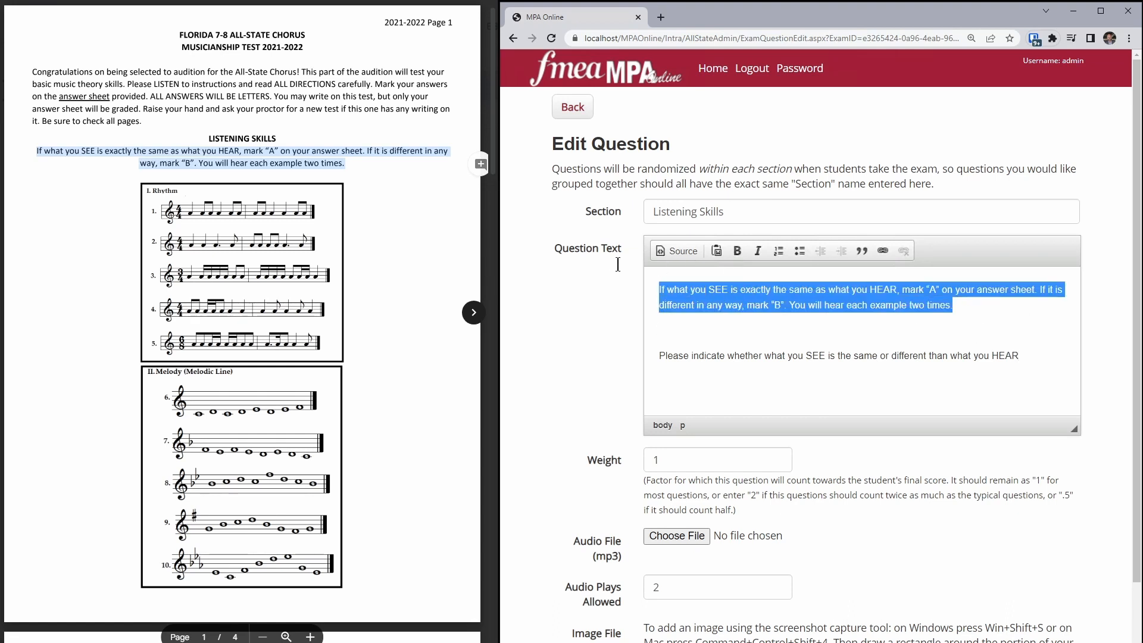
{"action": "key", "text": "Delete"}
{"action": "key", "text": "Delete"}
{"action": "key", "text": "Delete"}
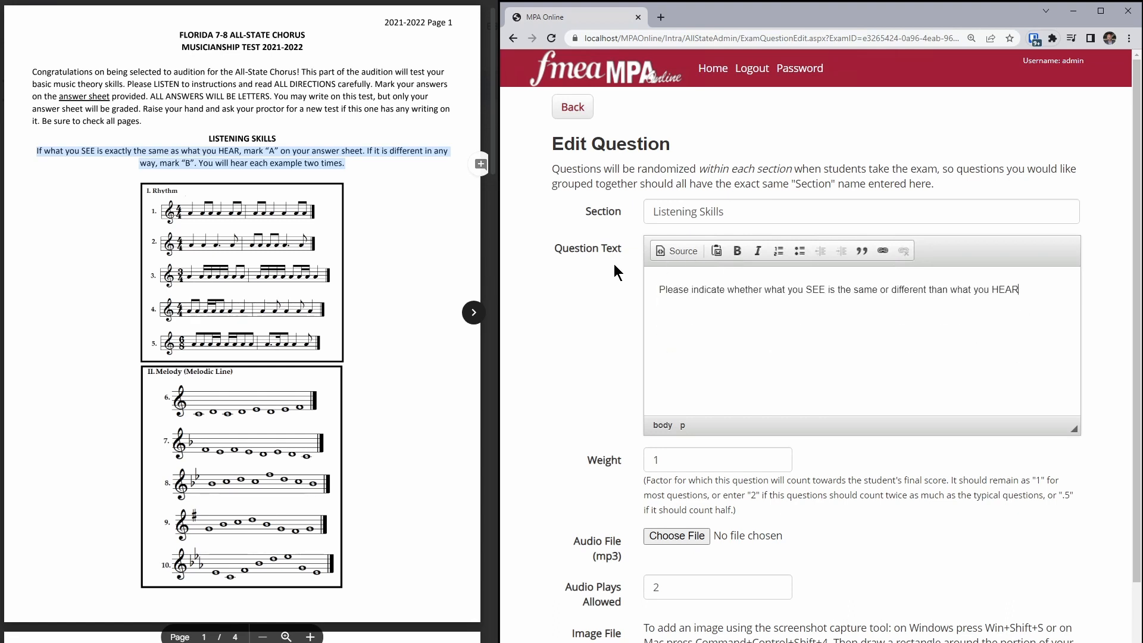
- Attach 01.mp3 from the FVA MS Exam 2021-2022 folder as the question's audio file
{"action": "left_click", "coordinate": [679, 465]}
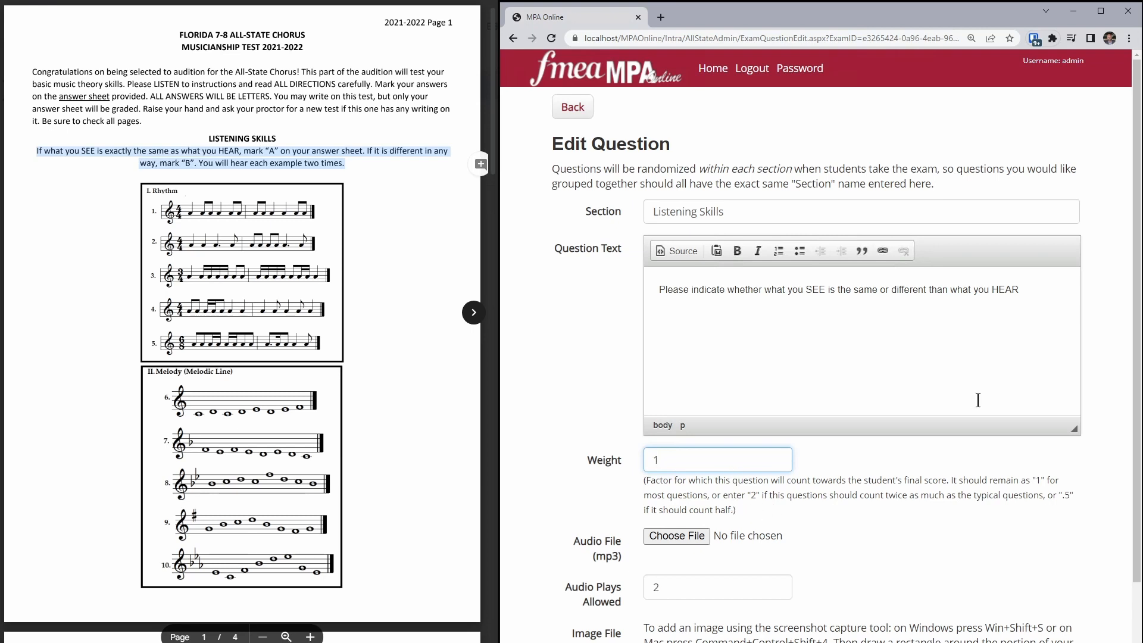
{"action": "scroll", "coordinate": [1113, 555], "scroll_direction": "down", "scroll_amount": 2}
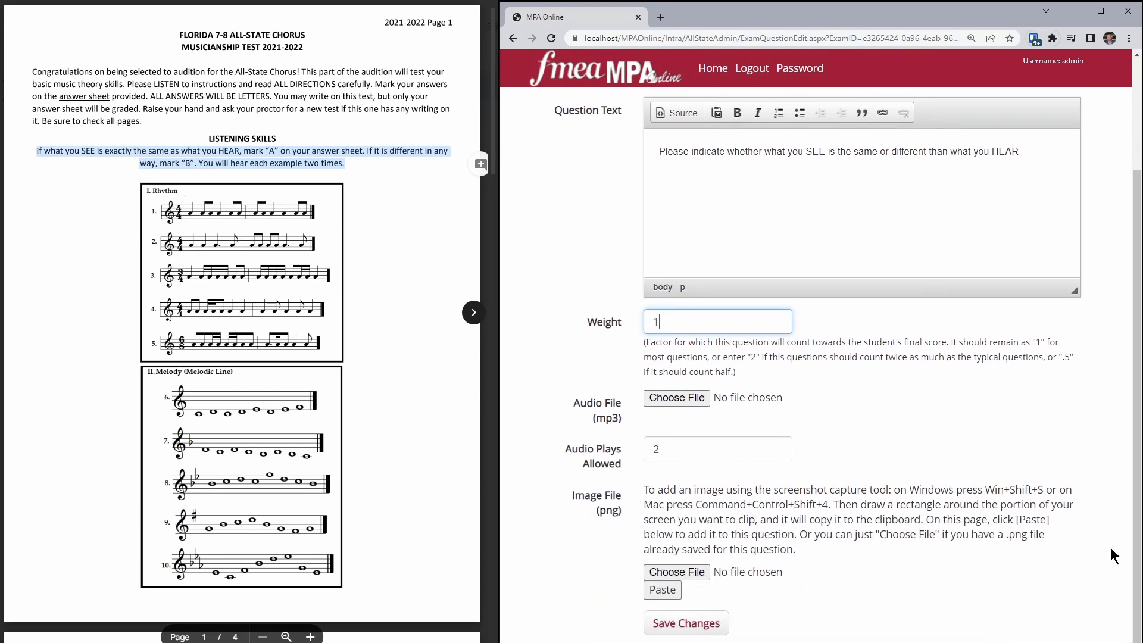
{"action": "left_click", "coordinate": [674, 398]}
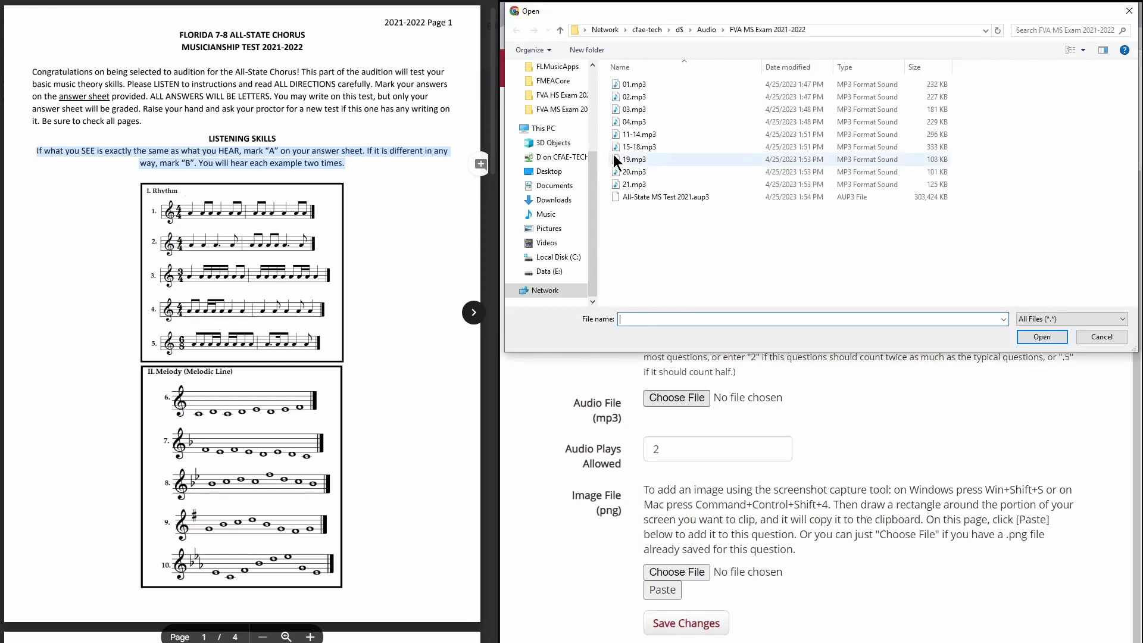
{"action": "left_click", "coordinate": [665, 87]}
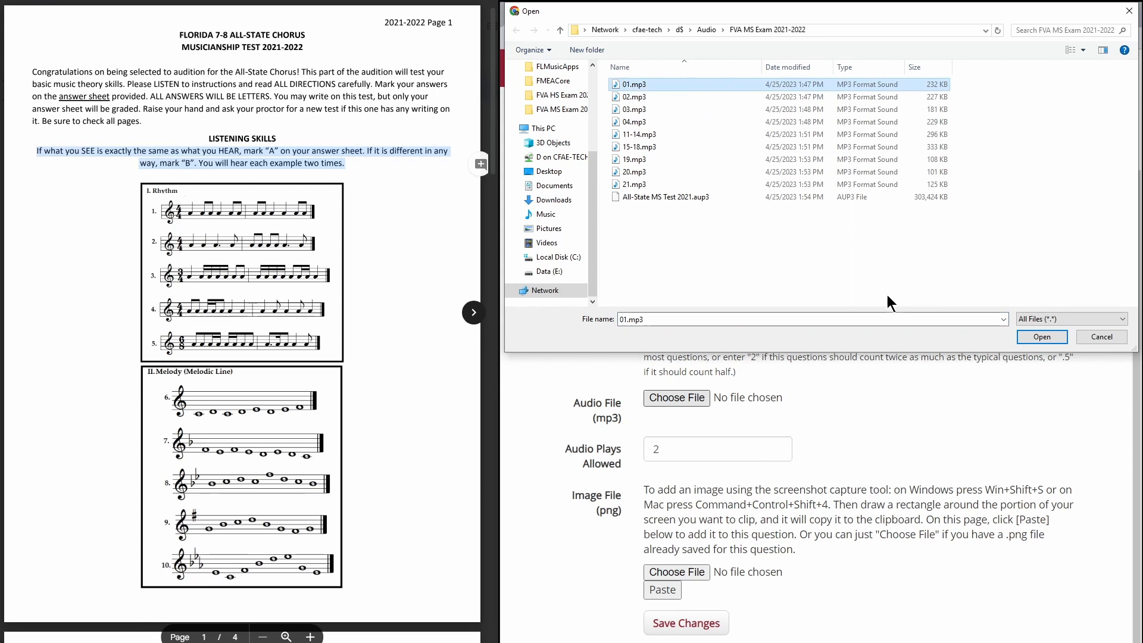
{"action": "left_click", "coordinate": [1042, 337]}
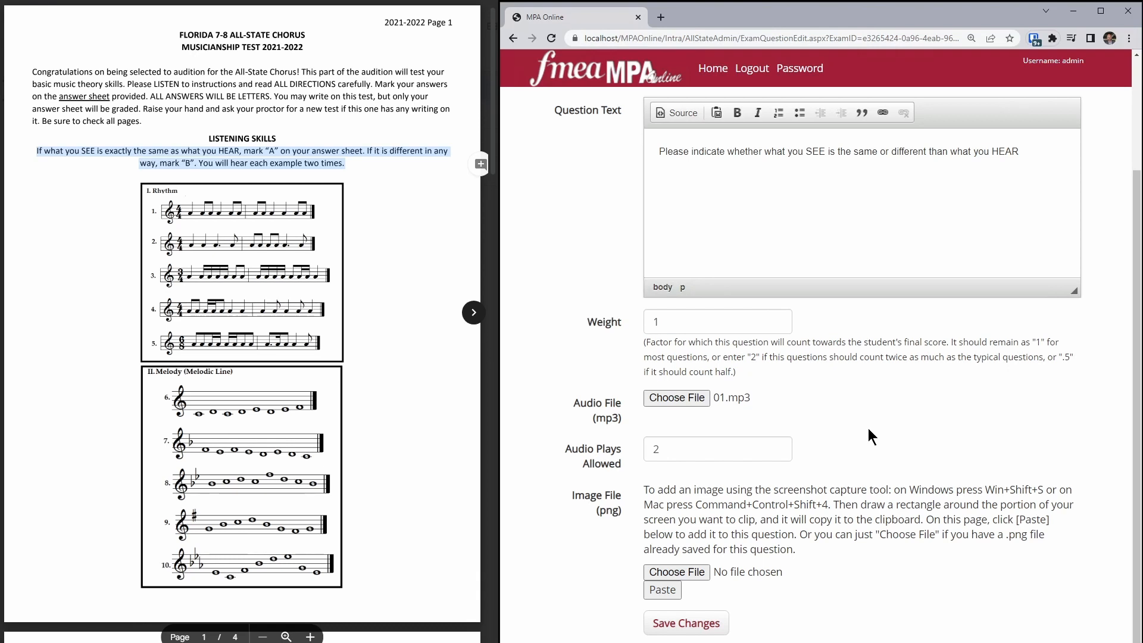
{"action": "left_click", "coordinate": [676, 455]}
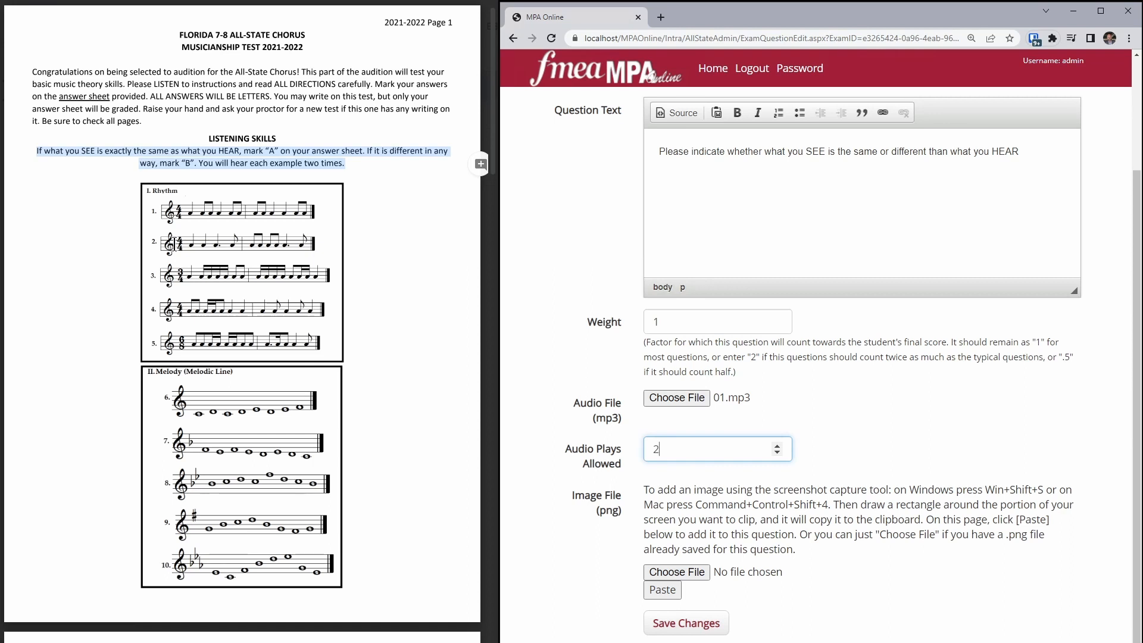
- Capture Rhythm example 1 from the test PDF, paste it as the question's image, and save the question
{"action": "key", "text": "super+shift+s"}
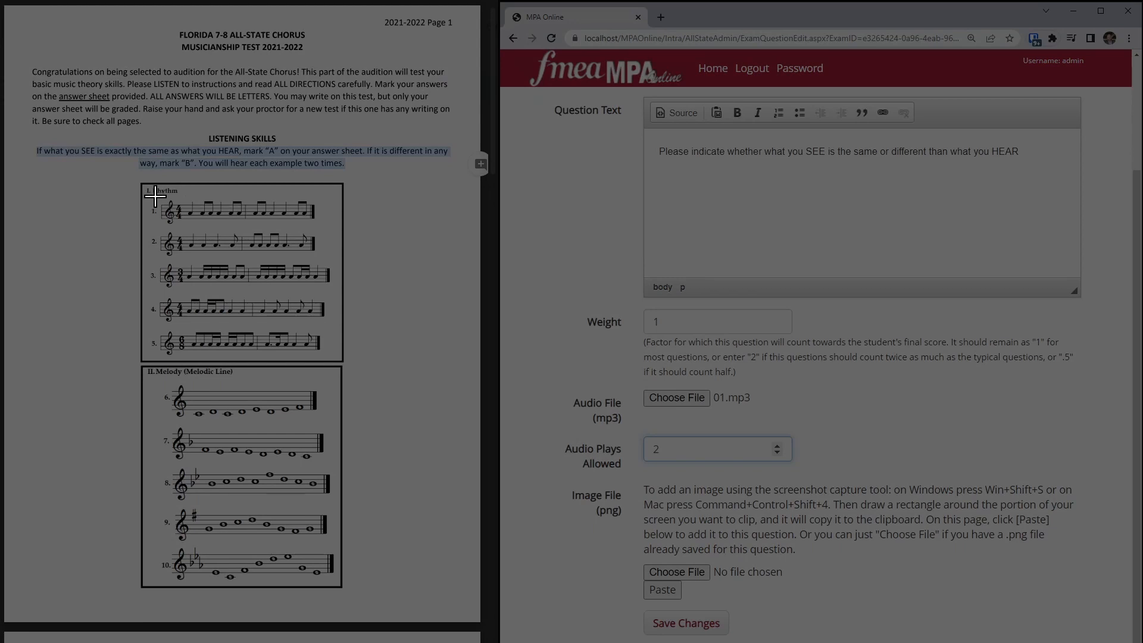
{"action": "left_click_drag", "start_coordinate": [156, 195], "coordinate": [321, 227]}
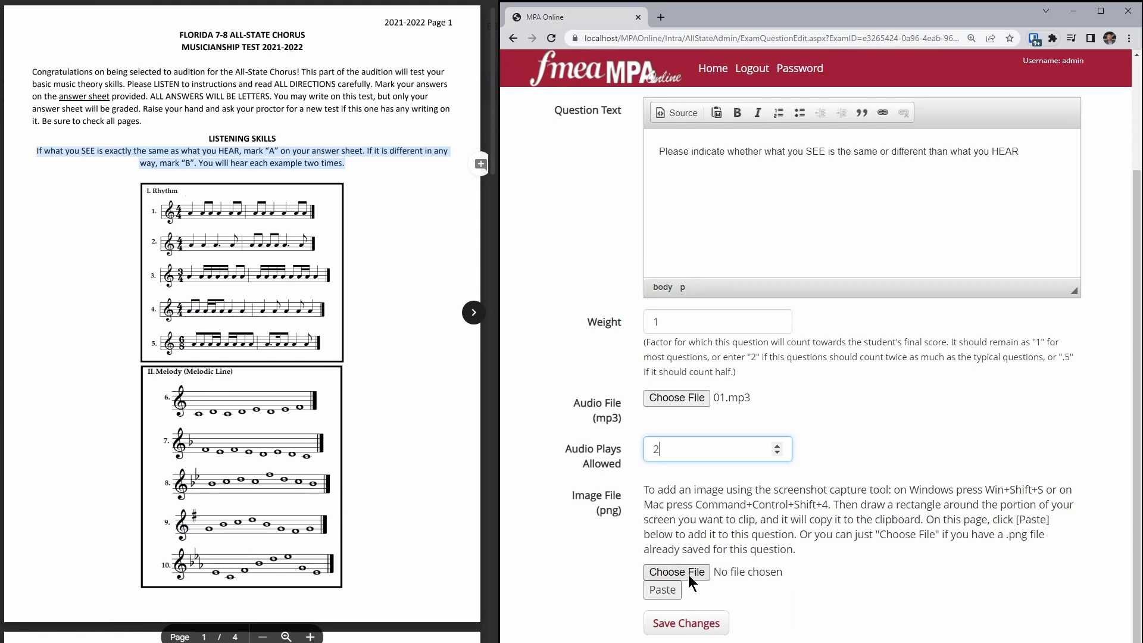
{"action": "left_click", "coordinate": [668, 593]}
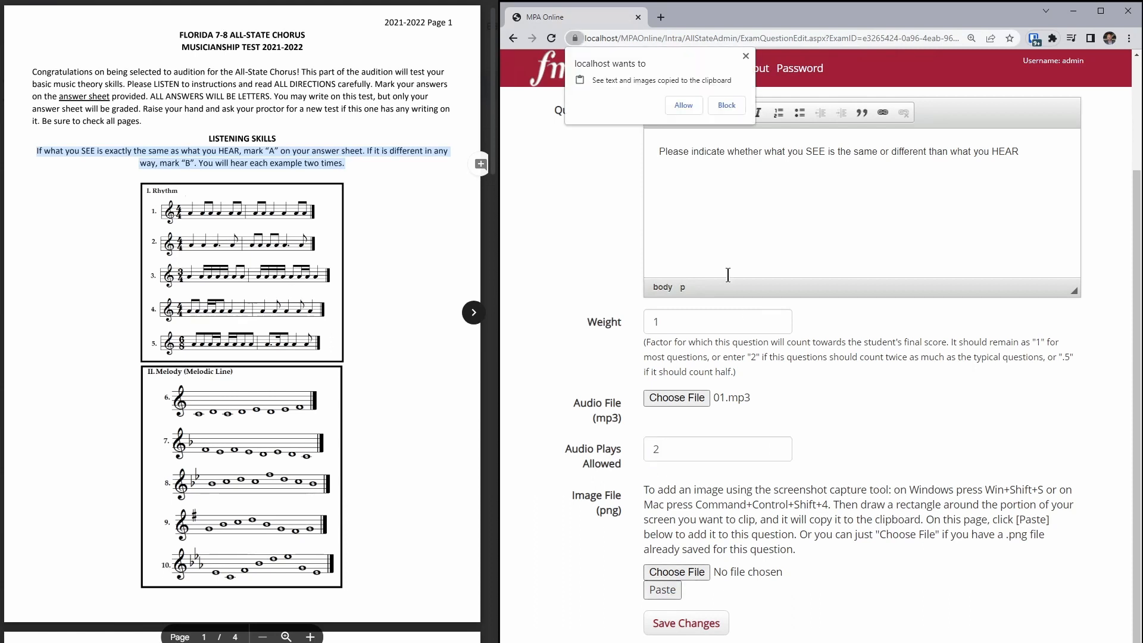
{"action": "left_click", "coordinate": [684, 106]}
{"action": "left_click", "coordinate": [655, 586]}
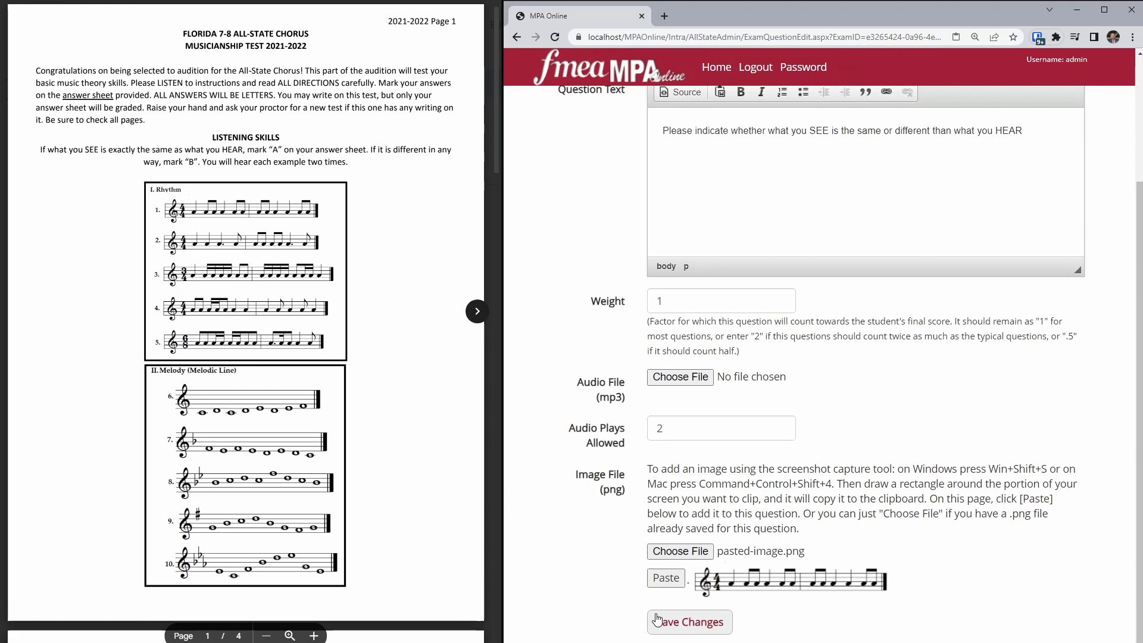
{"action": "left_click", "coordinate": [692, 624]}
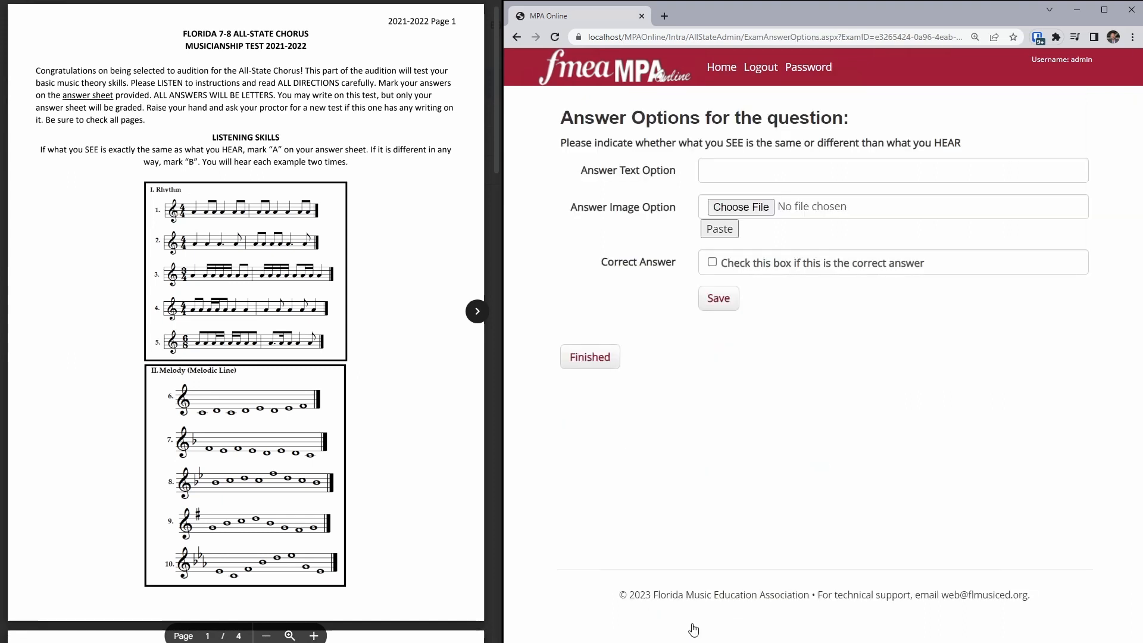
- Add the answer options "Same" and "Different", mark "Different" as correct, and finish the answer options
{"action": "left_click", "coordinate": [744, 172]}
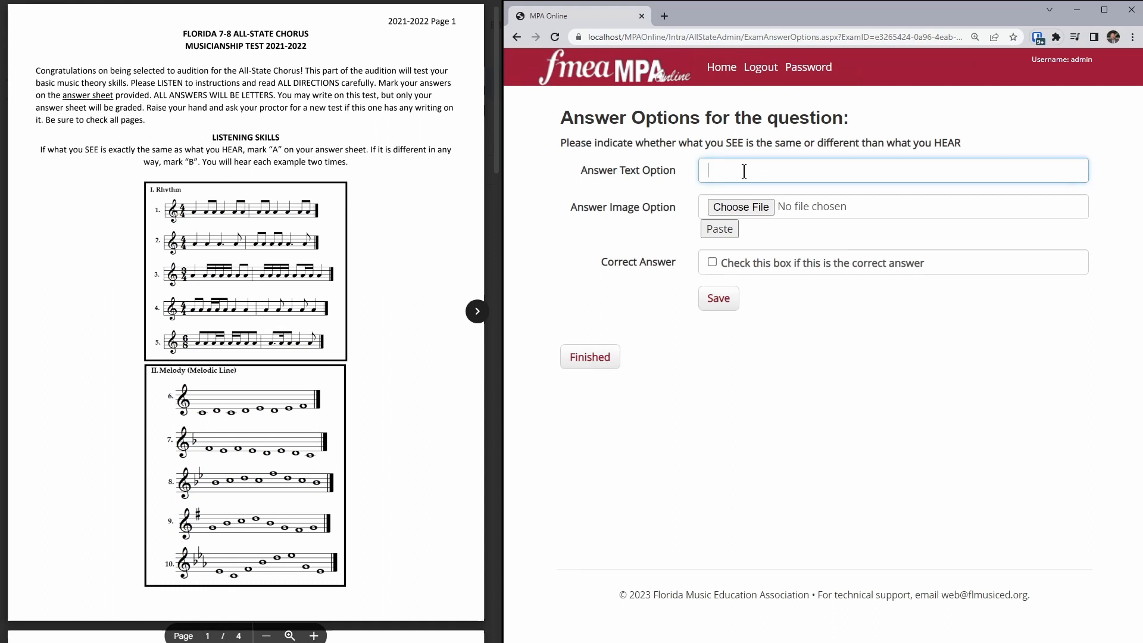
{"action": "type", "text": "Same"}
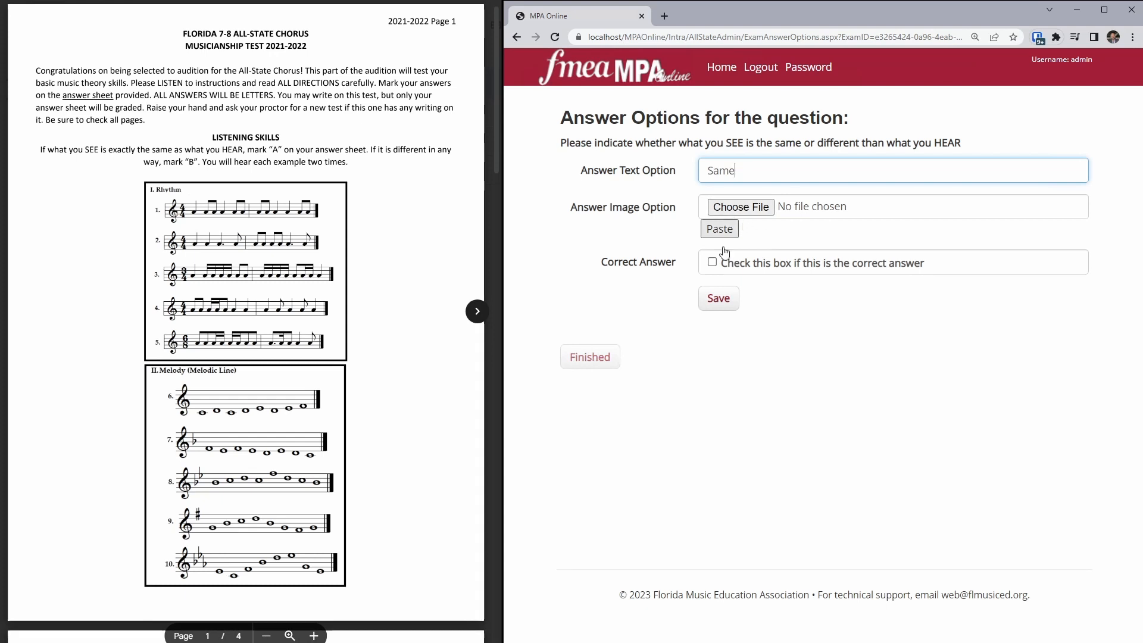
{"action": "left_click", "coordinate": [714, 303]}
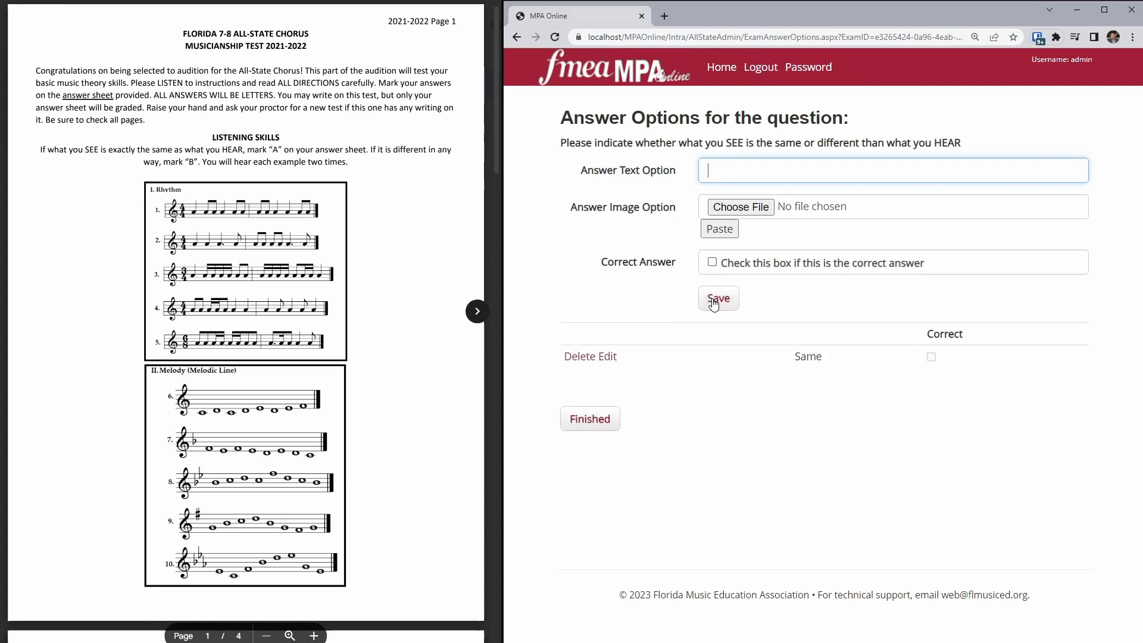
{"action": "type", "text": "Different"}
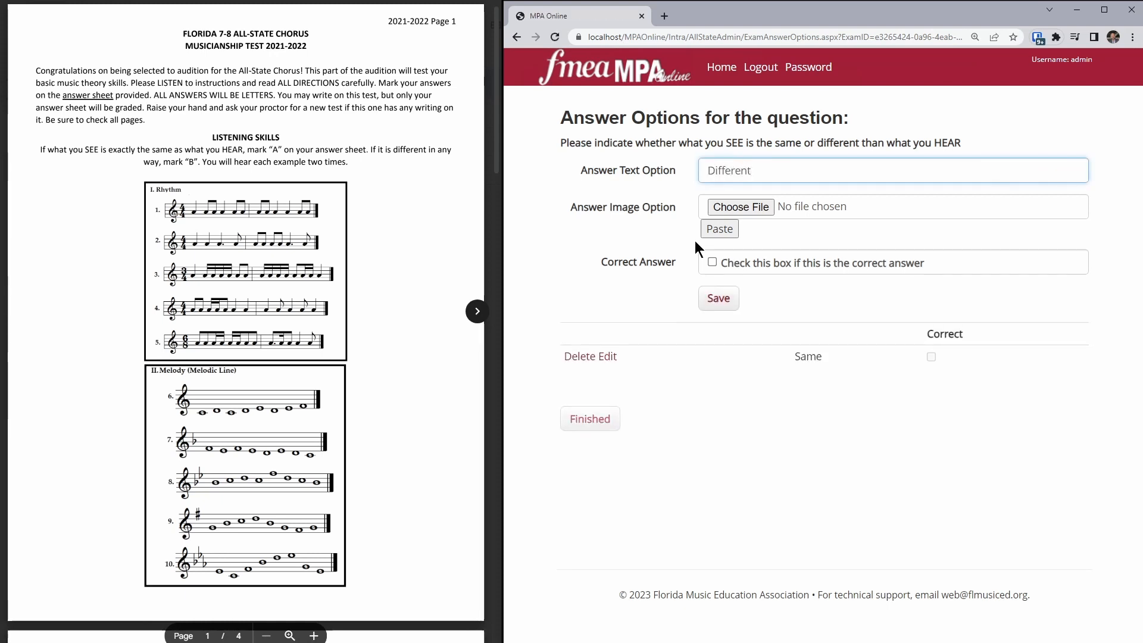
{"action": "left_click", "coordinate": [712, 262]}
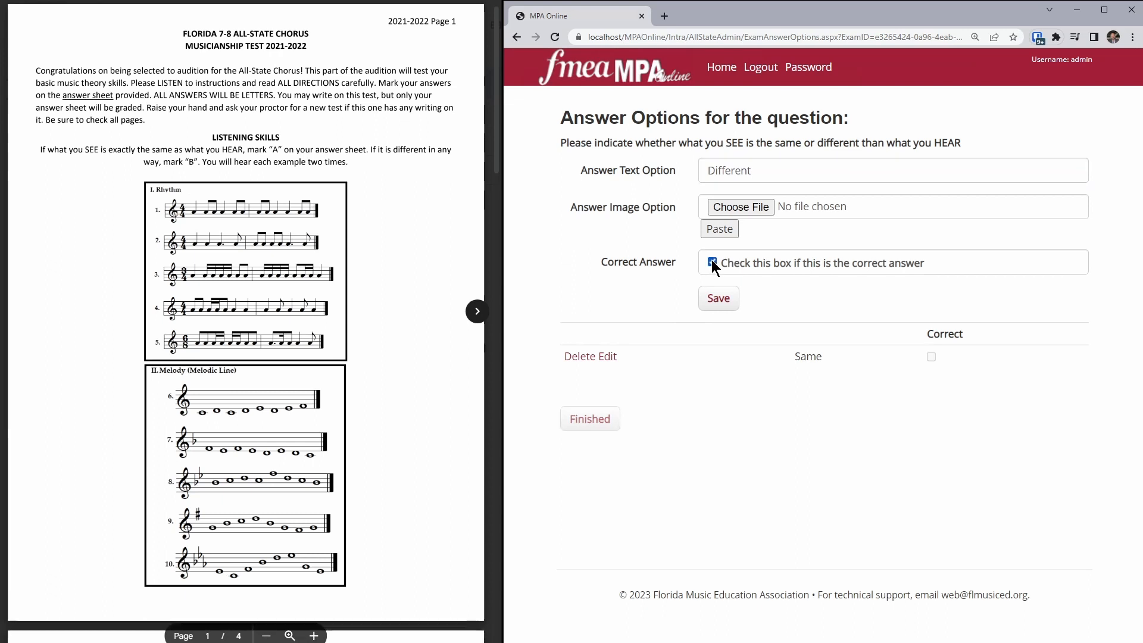
{"action": "left_click", "coordinate": [722, 299]}
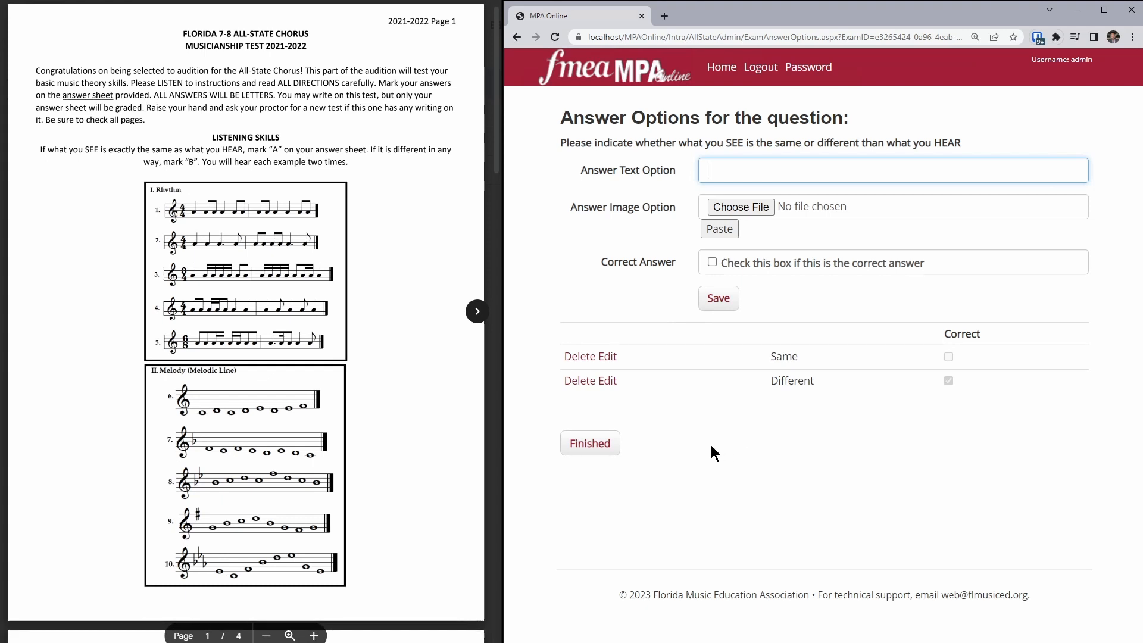
{"action": "left_click", "coordinate": [586, 452]}
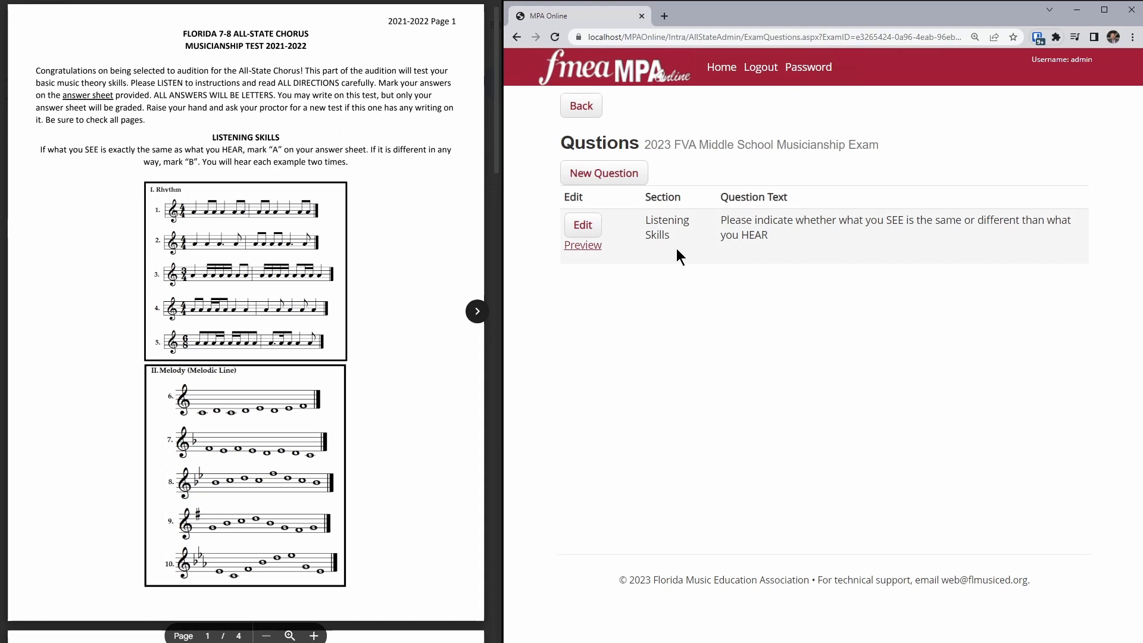
- Preview the Listening Skills question, replay its audio, and close the preview
{"action": "left_click", "coordinate": [587, 247]}
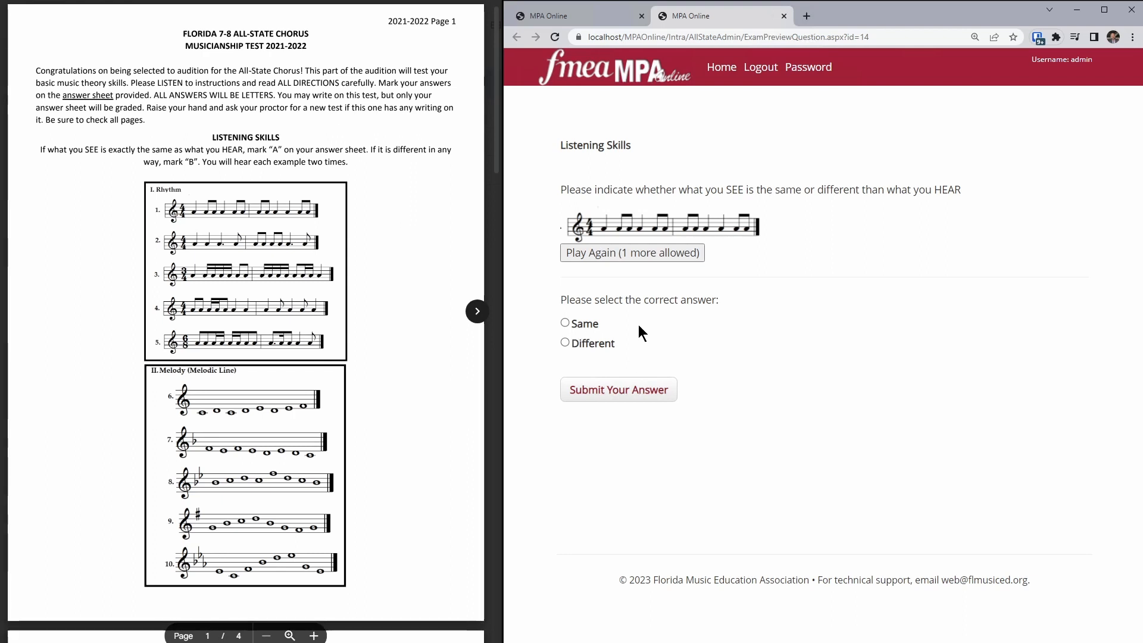
{"action": "left_click", "coordinate": [627, 253]}
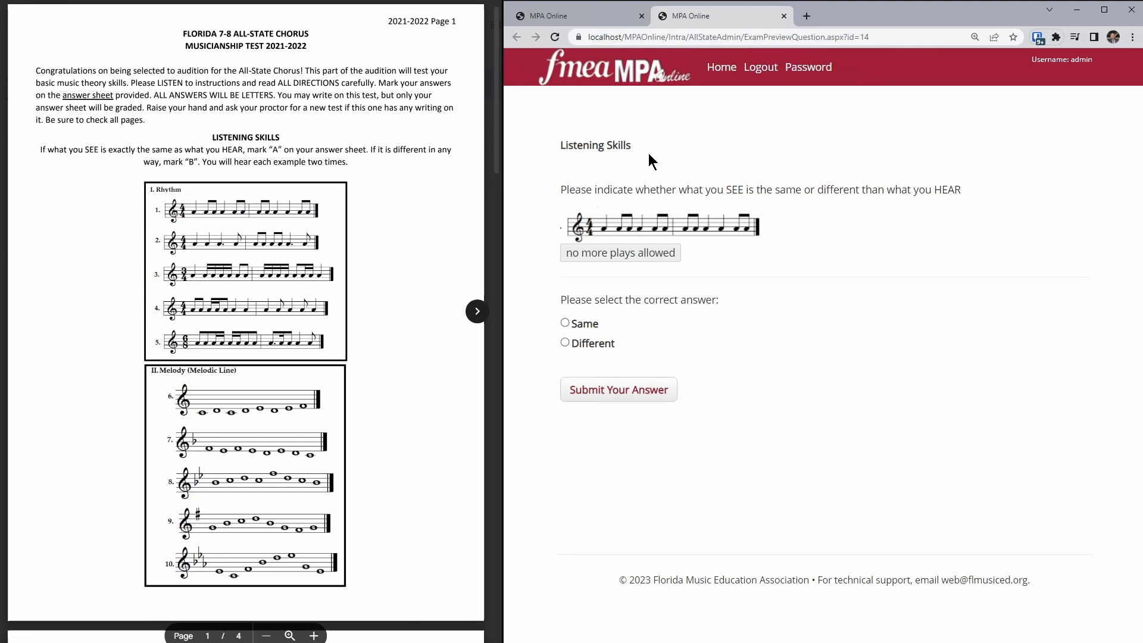
{"action": "left_click", "coordinate": [783, 16]}
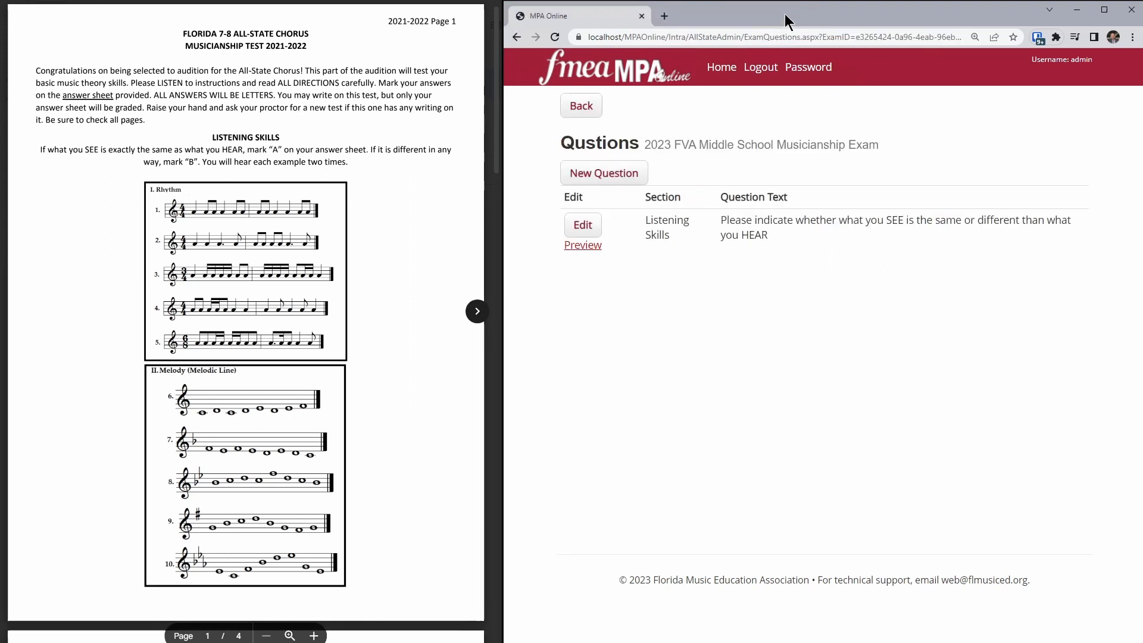
- Create a second question by duplicating the previous one and attach 02.mp3 as its audio file
{"action": "left_click", "coordinate": [609, 178]}
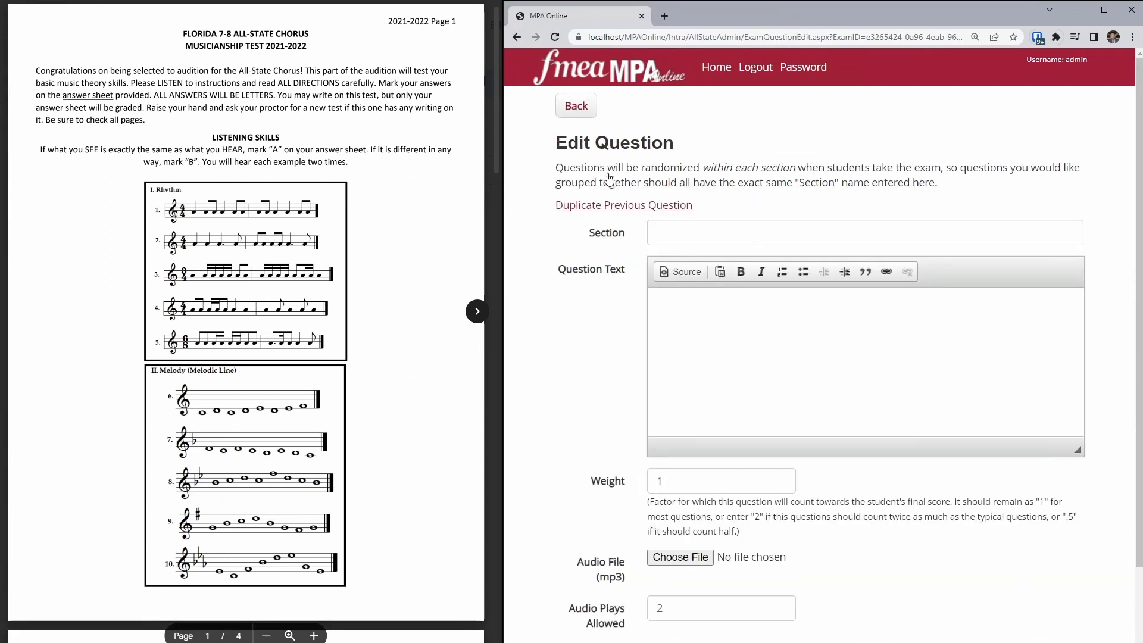
{"action": "left_click", "coordinate": [626, 210]}
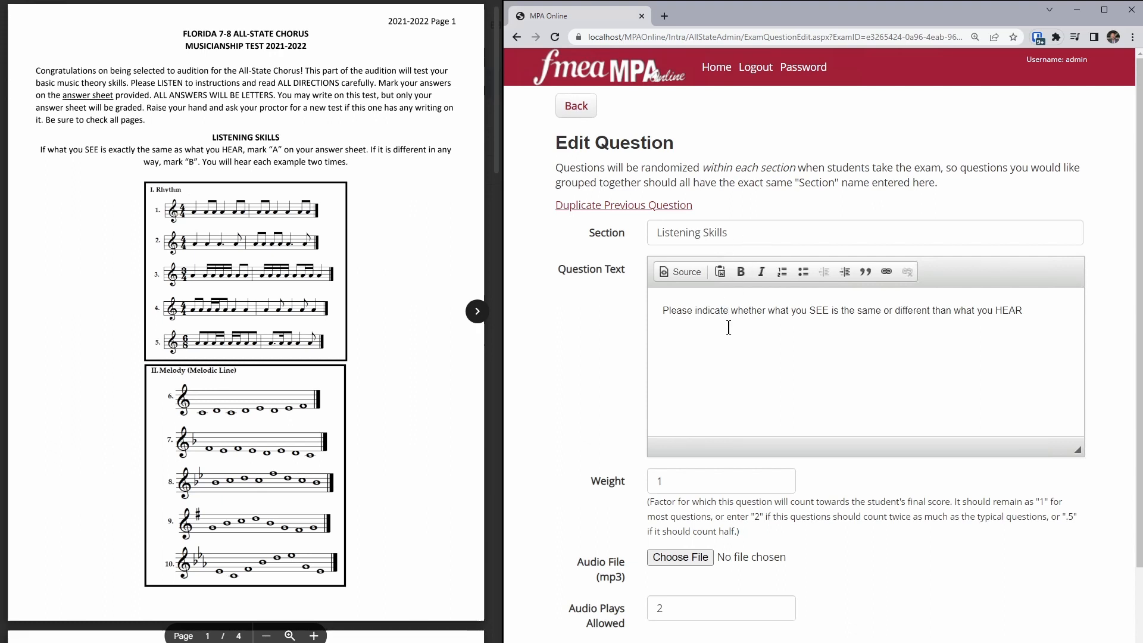
{"action": "left_click", "coordinate": [682, 558]}
{"action": "double_click", "coordinate": [636, 94]}
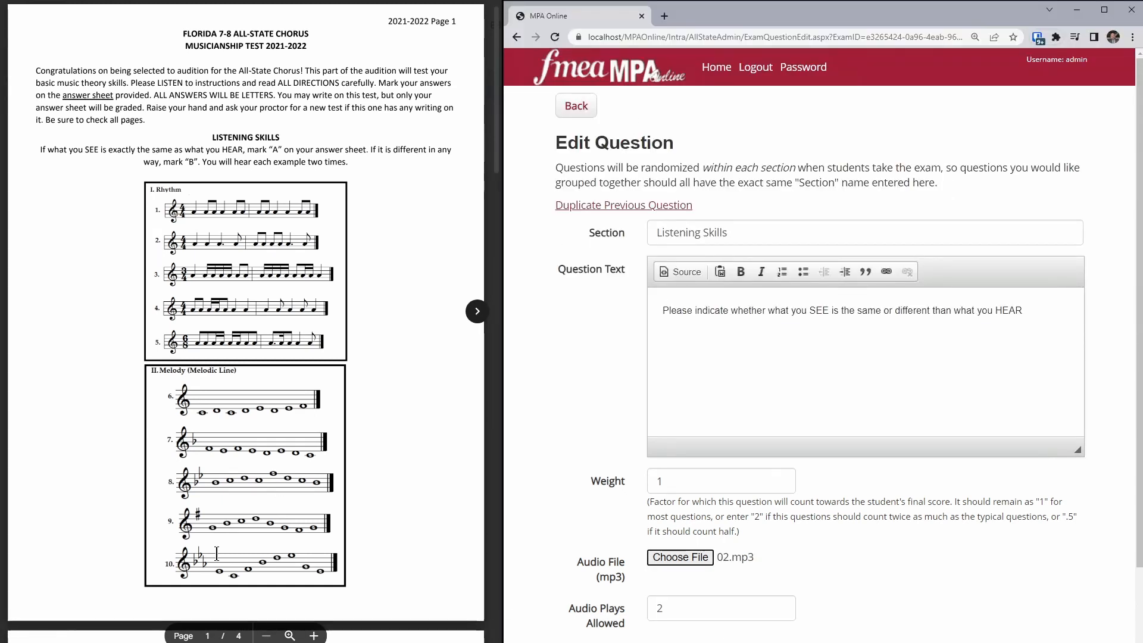
- Capture Rhythm example 2 from the test PDF, paste it as the second question's image, and save the question
{"action": "key", "text": "super+shift+s"}
{"action": "left_click_drag", "start_coordinate": [156, 228], "coordinate": [335, 266]}
{"action": "scroll", "coordinate": [609, 591], "scroll_direction": "down", "scroll_amount": 3}
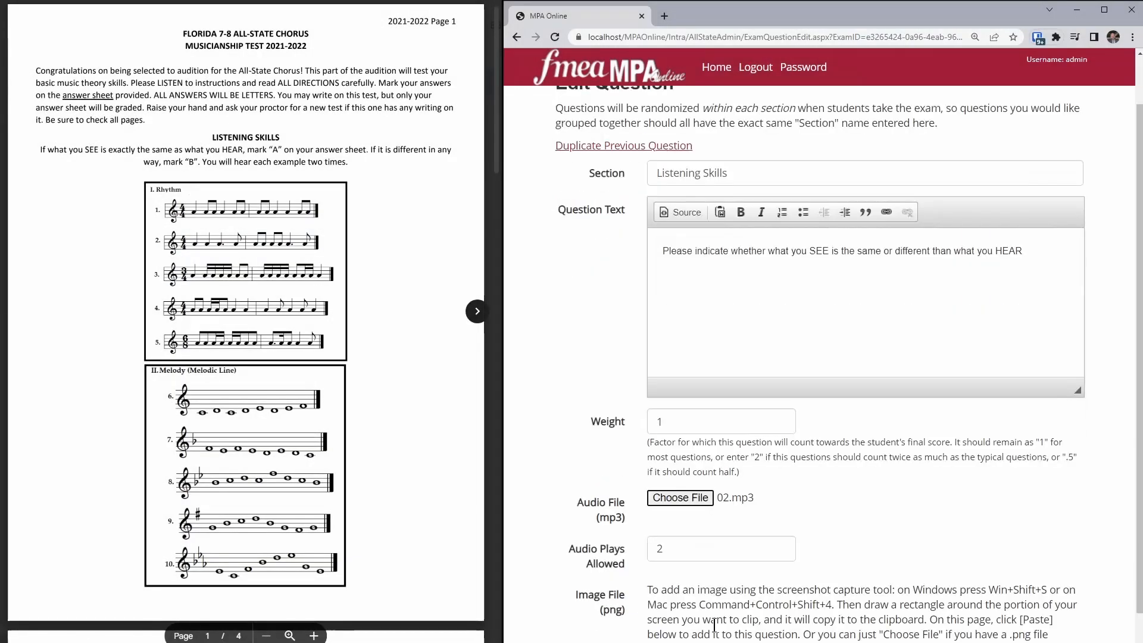
{"action": "left_click", "coordinate": [670, 591]}
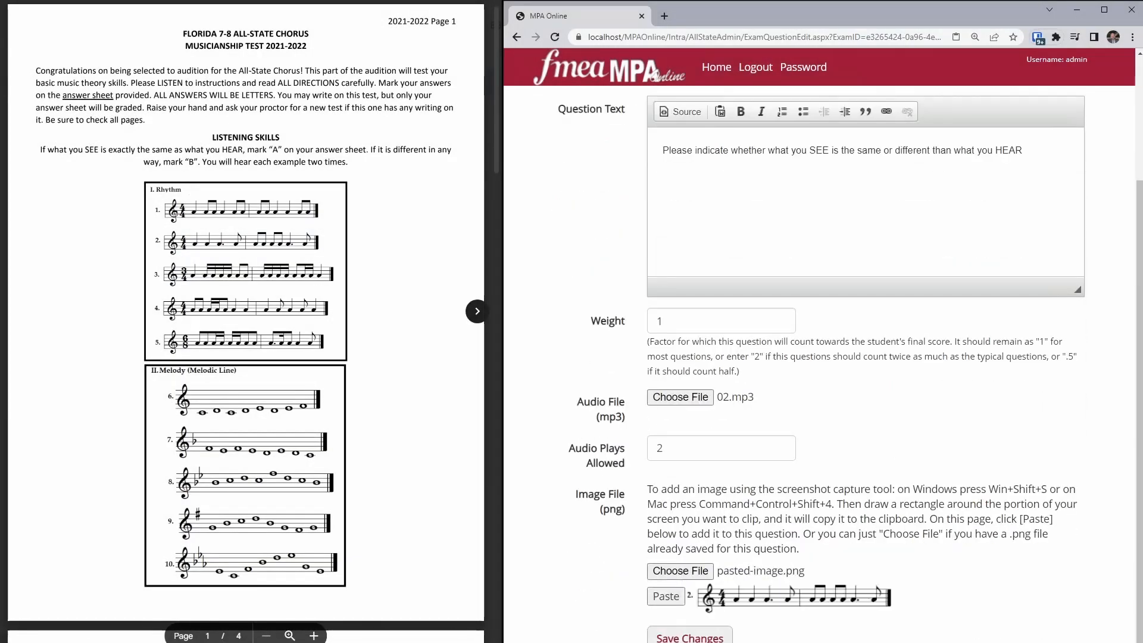
{"action": "left_click", "coordinate": [689, 636]}
- Enter "Same" as an answer text option for the second question
{"action": "left_click", "coordinate": [749, 173]}
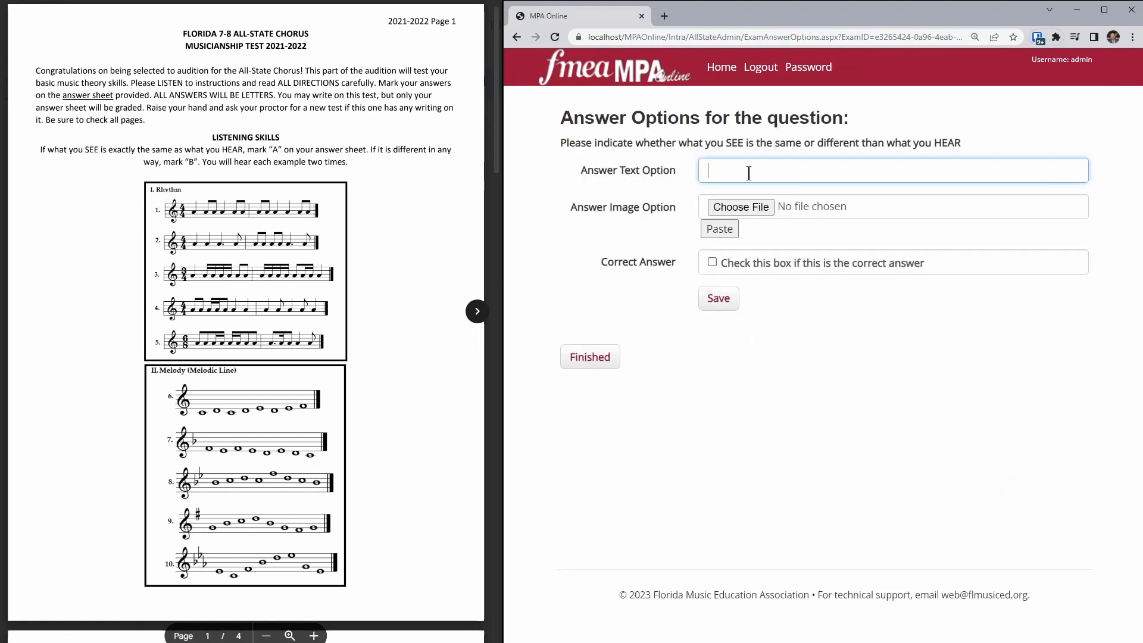
{"action": "type", "text": "Same"}
{"action": "key", "text": "super+shift+s"}
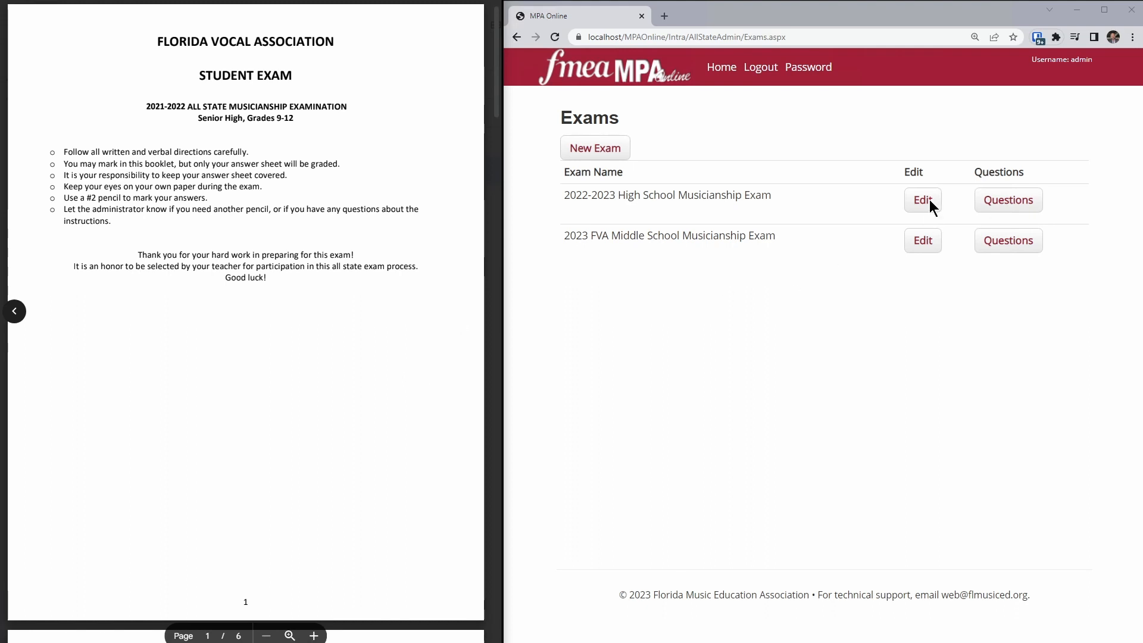
- Start a new question in the 2022-2023 High School Musicianship Exam with the section name "Time (meter) Signature Recognition", matching Part 6 of the test PDF
{"action": "left_click", "coordinate": [998, 199]}
{"action": "scroll", "coordinate": [283, 398], "scroll_direction": "down", "scroll_amount": 12}
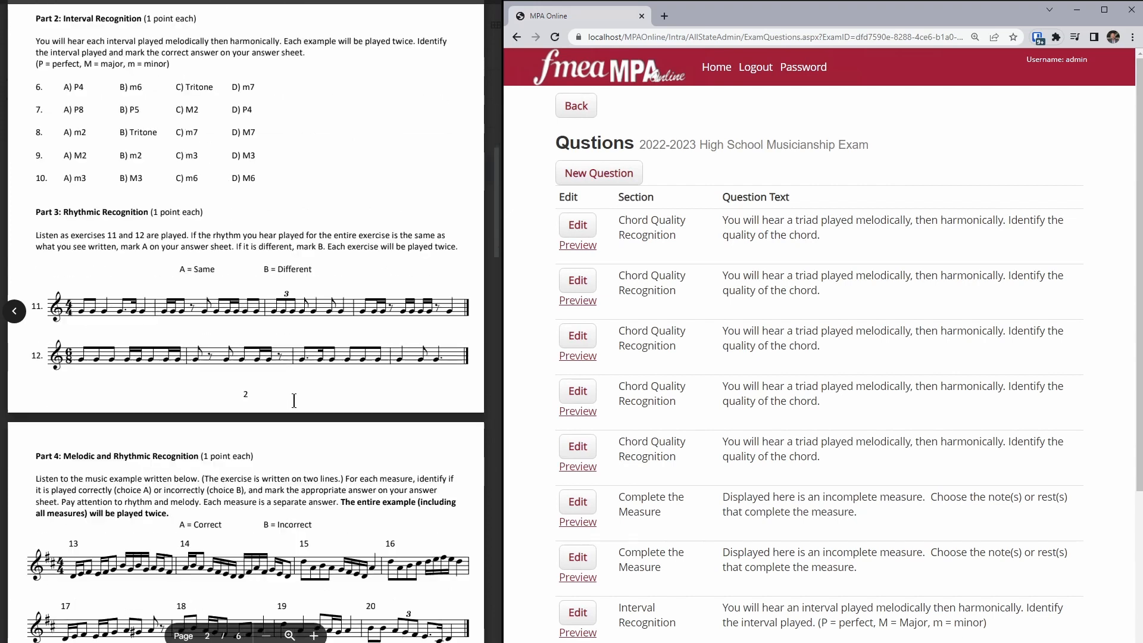
{"action": "scroll", "coordinate": [294, 400], "scroll_direction": "down", "scroll_amount": 10}
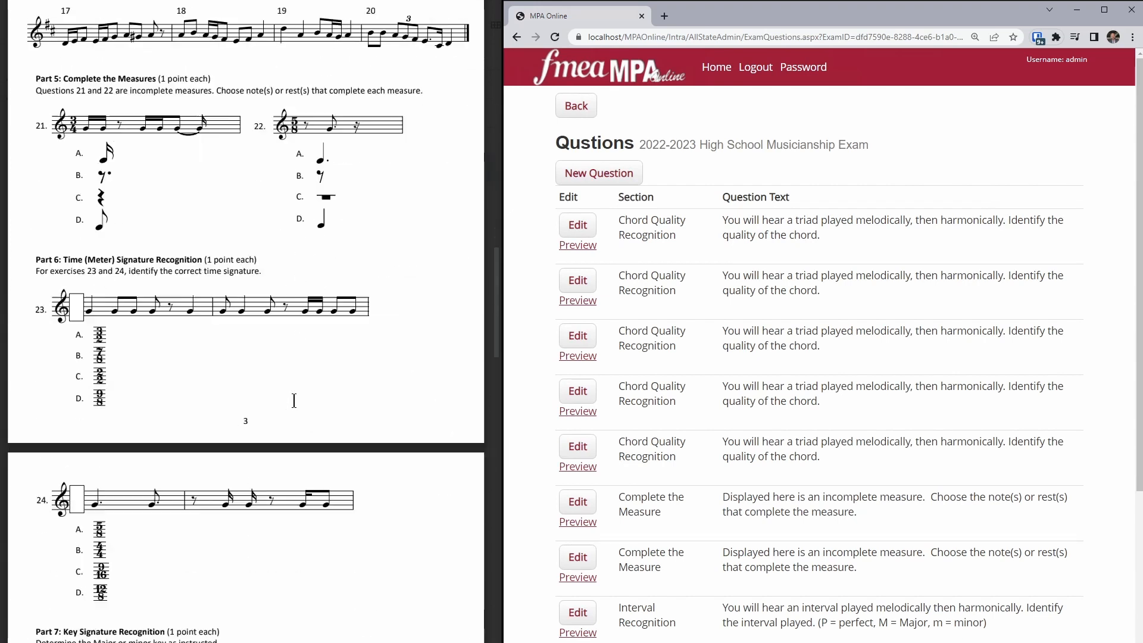
{"action": "scroll", "coordinate": [294, 400], "scroll_direction": "down", "scroll_amount": 4}
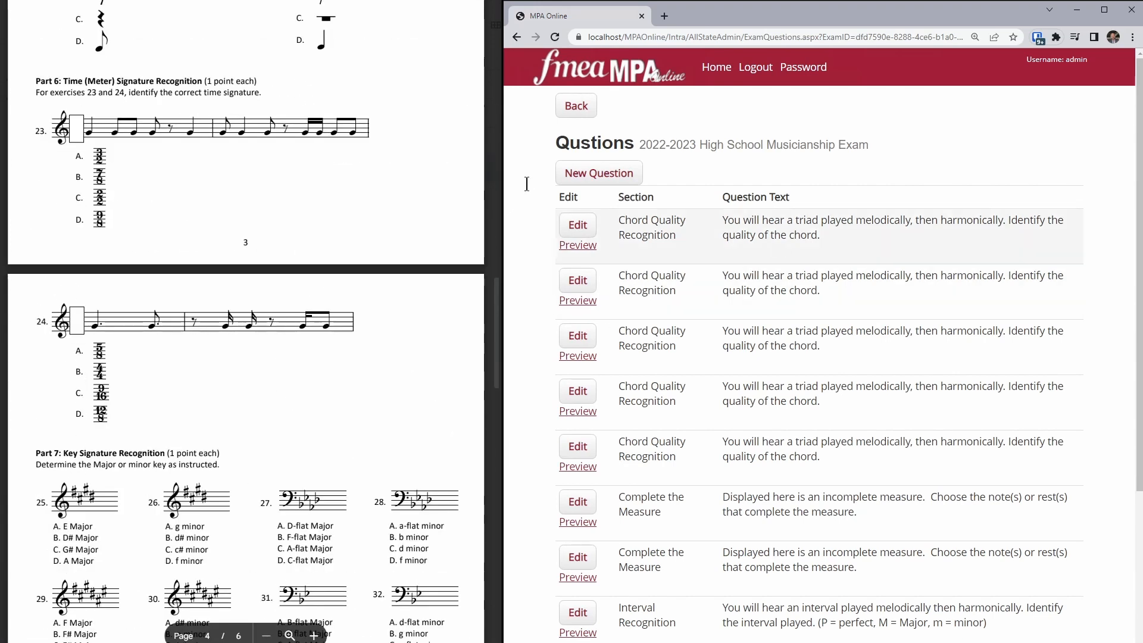
{"action": "left_click", "coordinate": [600, 174]}
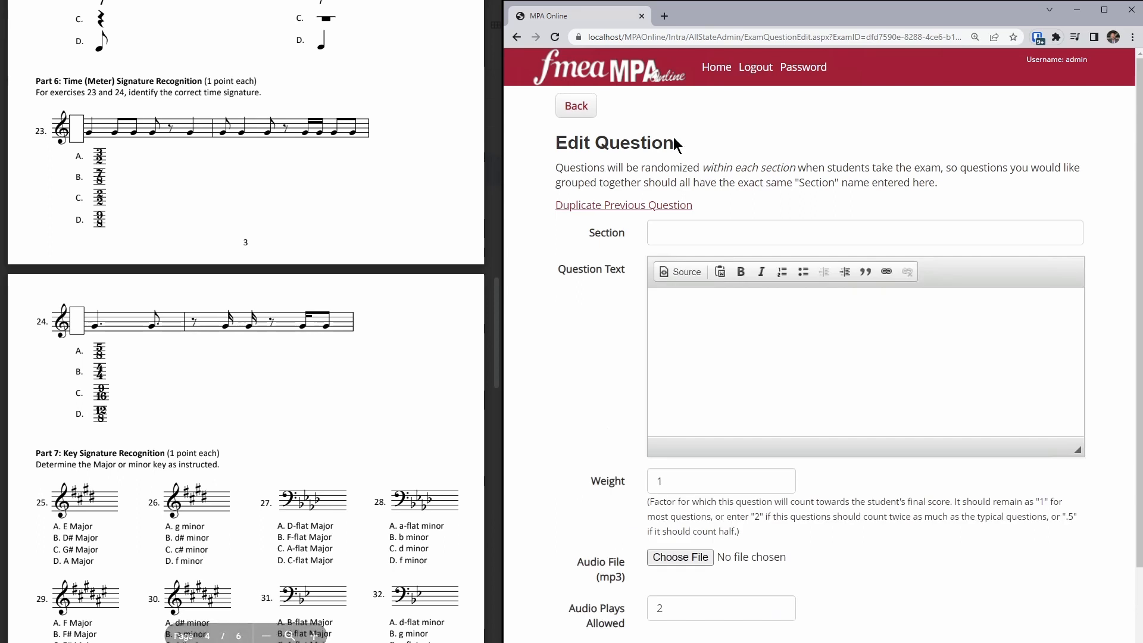
{"action": "left_click", "coordinate": [694, 228]}
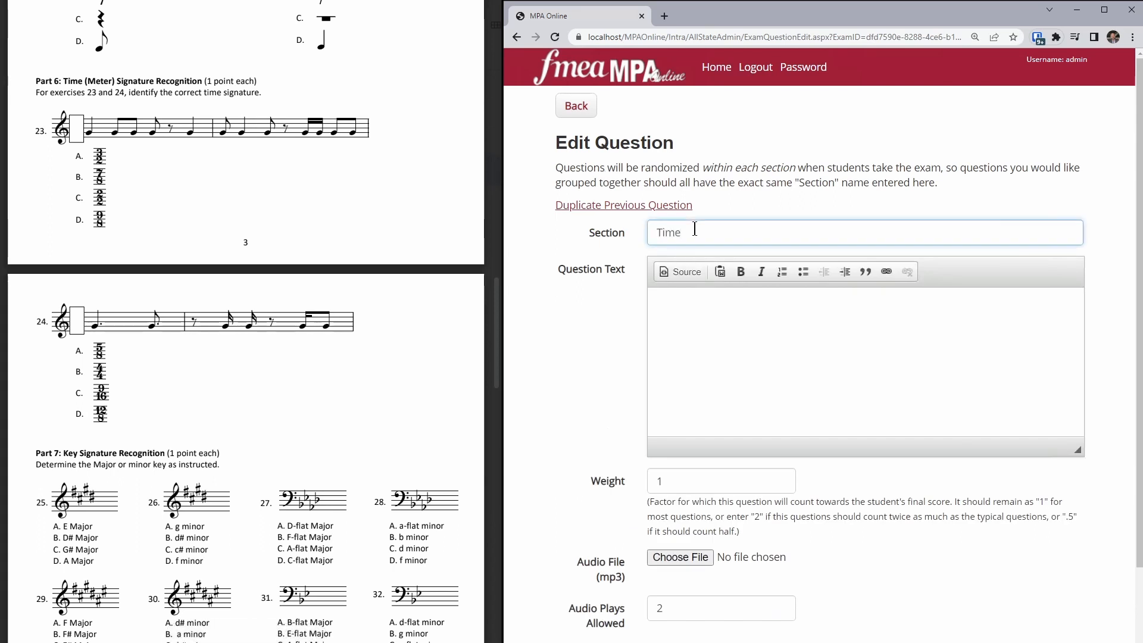
{"action": "type", "text": "Time (meter) Signa"}
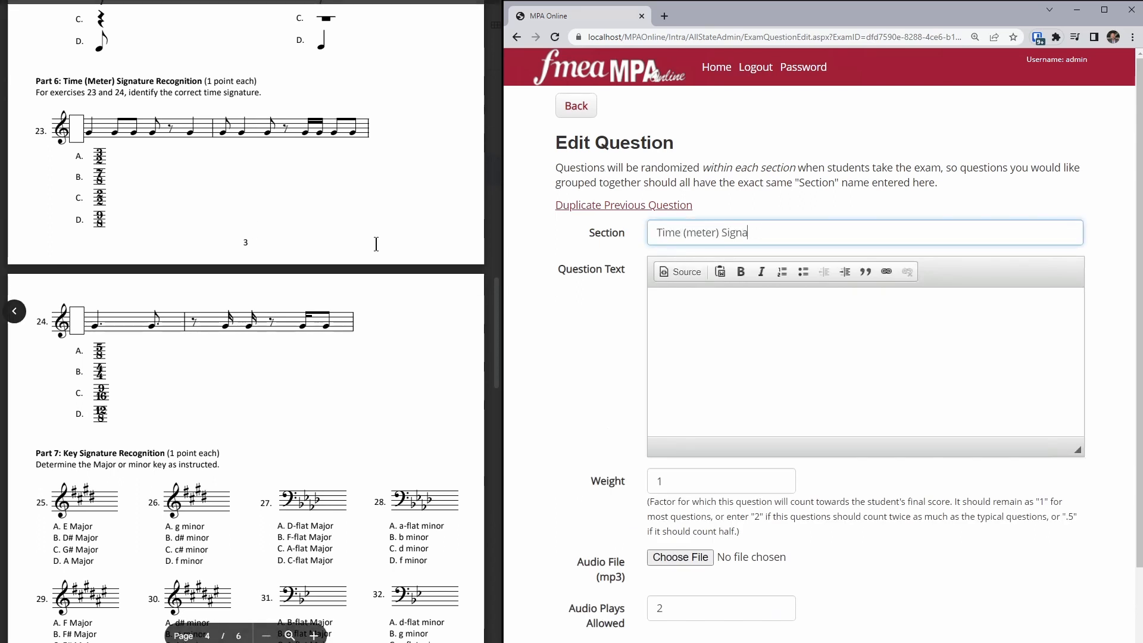
{"action": "type", "text": "ture Recognition"}
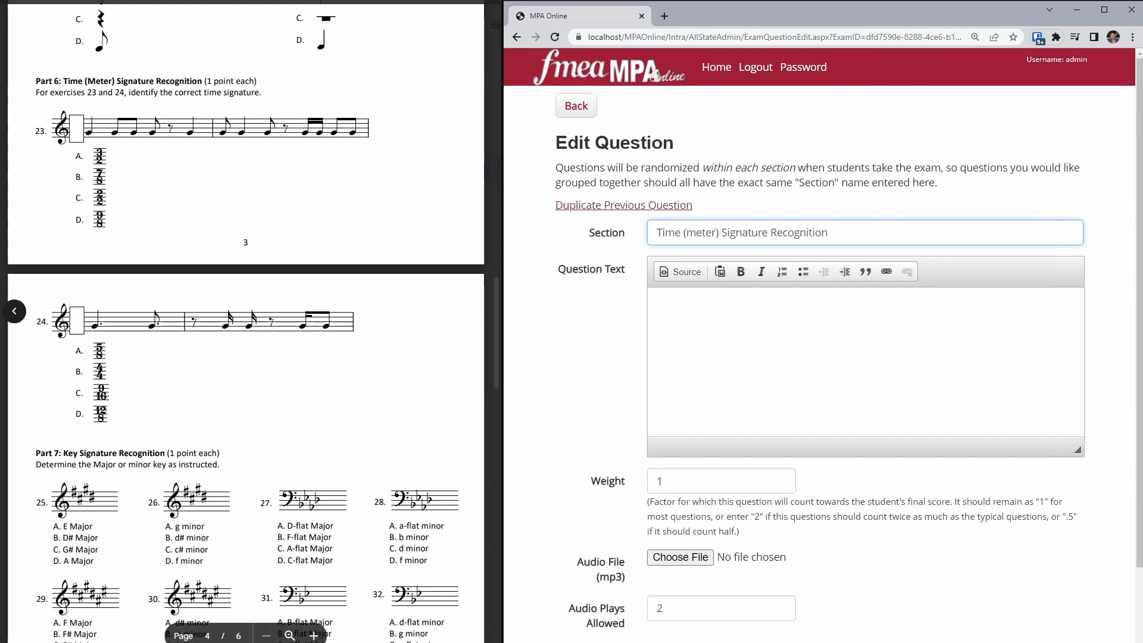
- Enter "Identify the correct time signature" as the question text
{"action": "left_click", "coordinate": [674, 307]}
{"action": "type", "text": "Ident"}
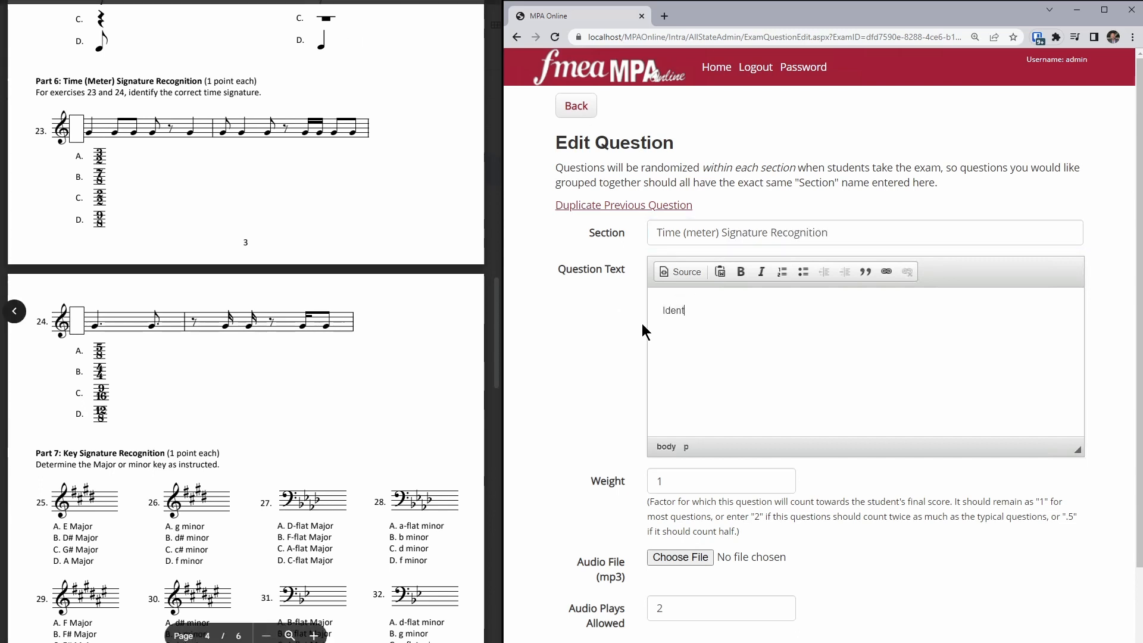
{"action": "type", "text": "ify the correct time signature"}
- Capture the exercise 23 staff from the test PDF, paste it as the question's image, and save the question
{"action": "scroll", "coordinate": [641, 324], "scroll_direction": "down", "scroll_amount": 3}
{"action": "key", "text": "super+shift+s"}
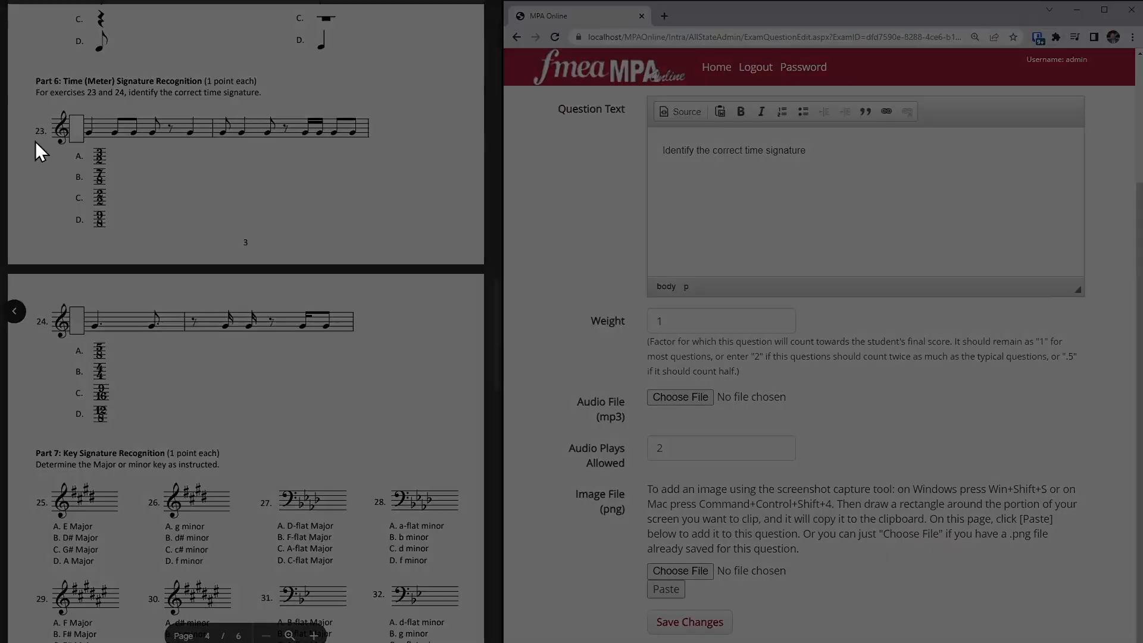
{"action": "mouse_move", "coordinate": [39, 100]}
{"action": "left_mouse_down"}
{"action": "mouse_move", "coordinate": [77, 122]}
{"action": "mouse_move", "coordinate": [390, 157]}
{"action": "left_mouse_up"}
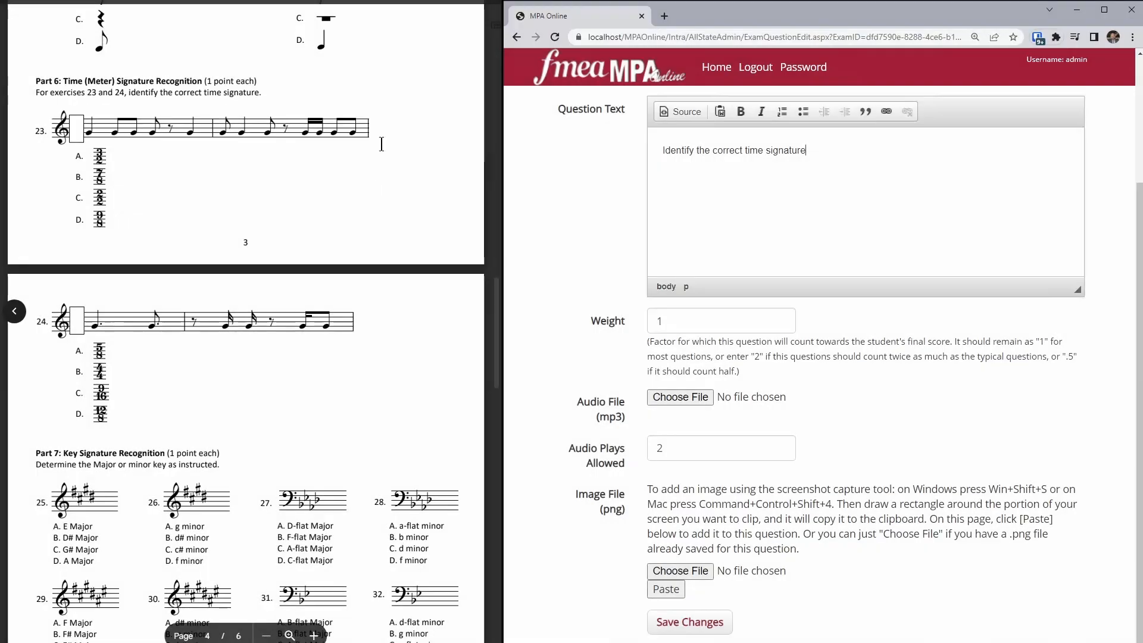
{"action": "left_click", "coordinate": [669, 590]}
{"action": "scroll", "coordinate": [679, 607], "scroll_direction": "down", "scroll_amount": 3}
{"action": "left_click", "coordinate": [684, 621]}
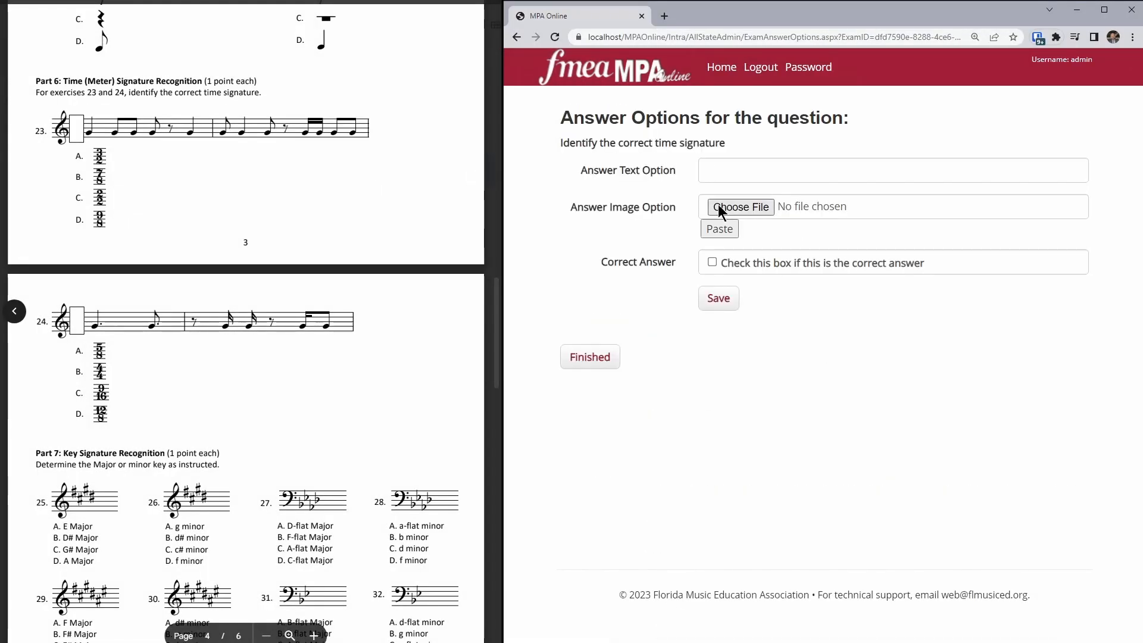
- Add exercise 23's options A (3/2) and B (7/8) as answer images captured from the PDF, saving each one
{"action": "key", "text": "super+shift+s"}
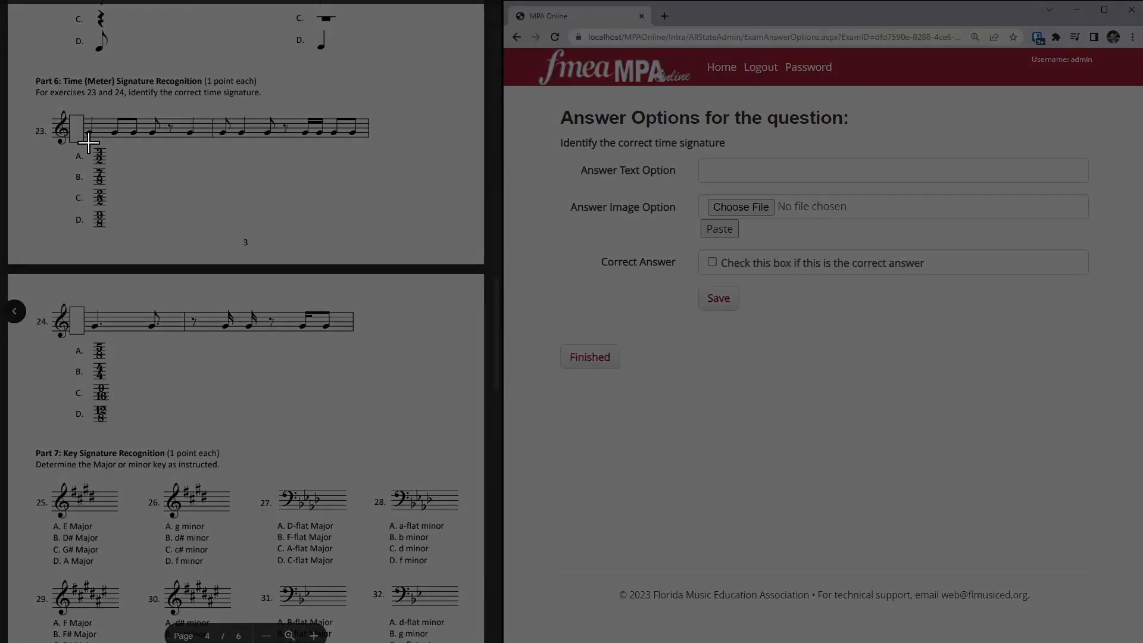
{"action": "left_click_drag", "start_coordinate": [88, 143], "coordinate": [109, 170]}
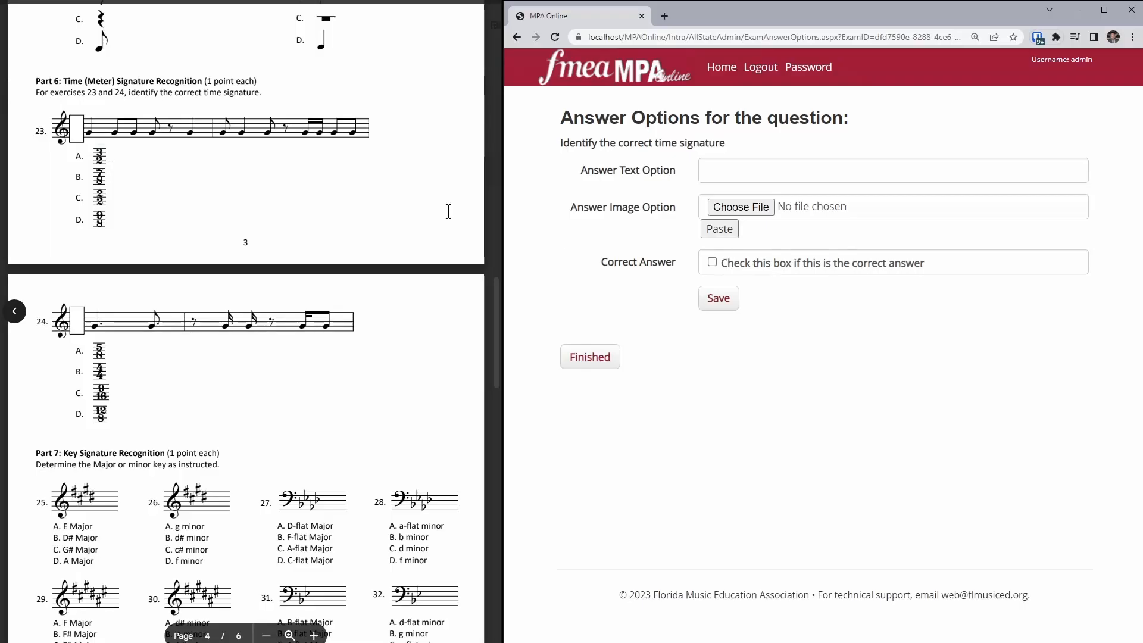
{"action": "left_click", "coordinate": [719, 229]}
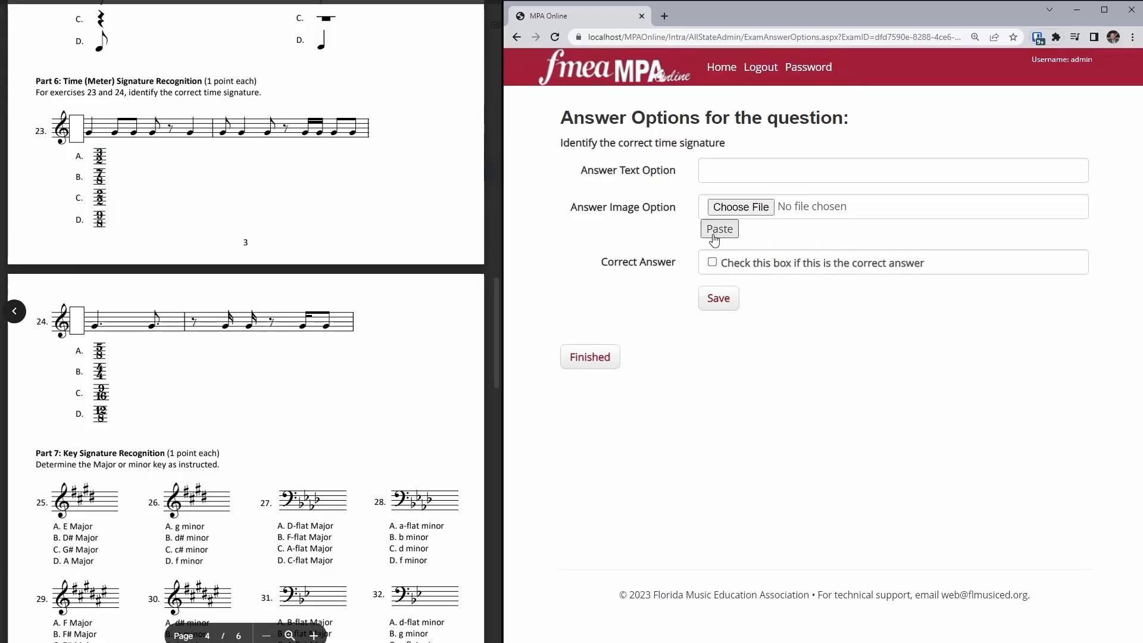
{"action": "left_click", "coordinate": [719, 311]}
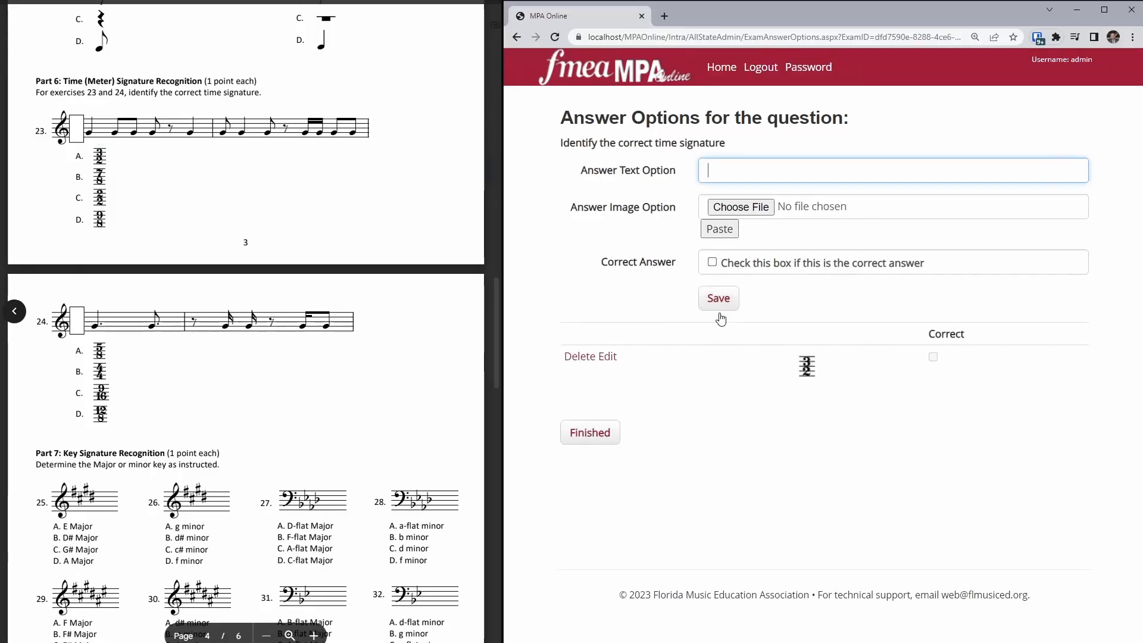
{"action": "key", "text": "super+shift+s"}
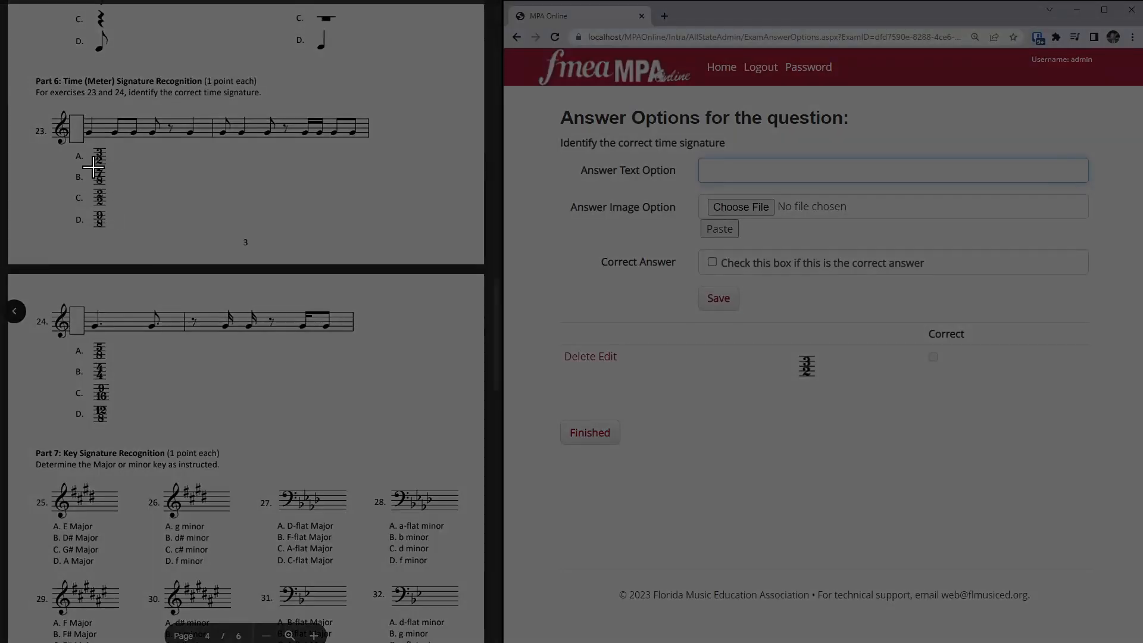
{"action": "left_click_drag", "start_coordinate": [92, 166], "coordinate": [106, 188]}
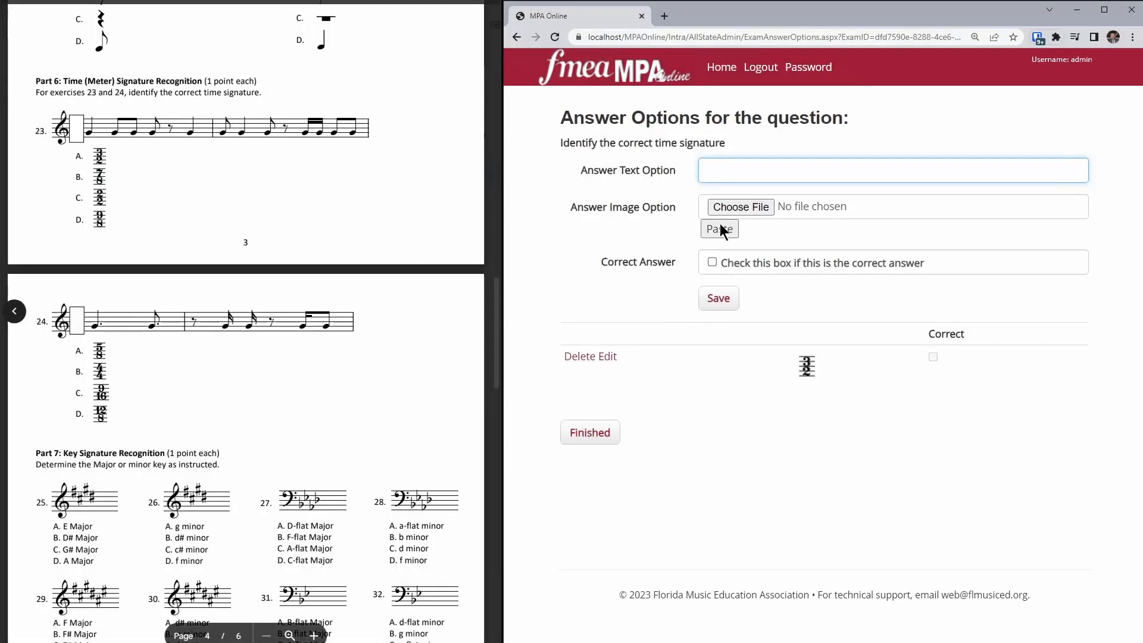
{"action": "left_click", "coordinate": [721, 228]}
{"action": "left_click", "coordinate": [719, 308]}
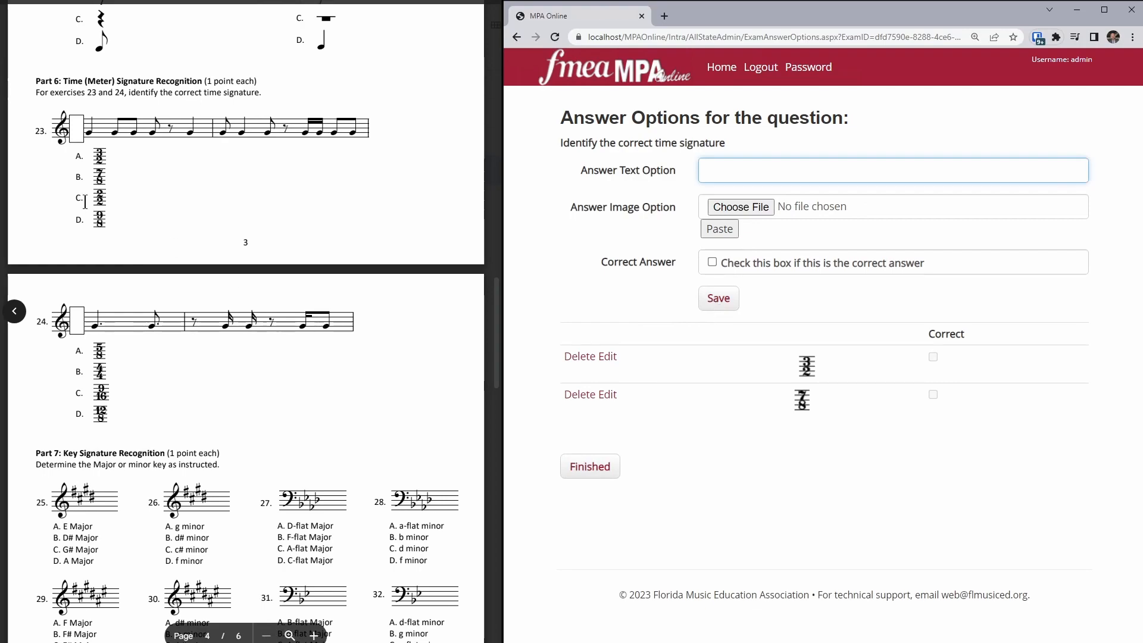
- Add option C (2/2) from the PDF as an answer image, mark it as the correct answer, and save it
{"action": "key", "text": "super+shift+s"}
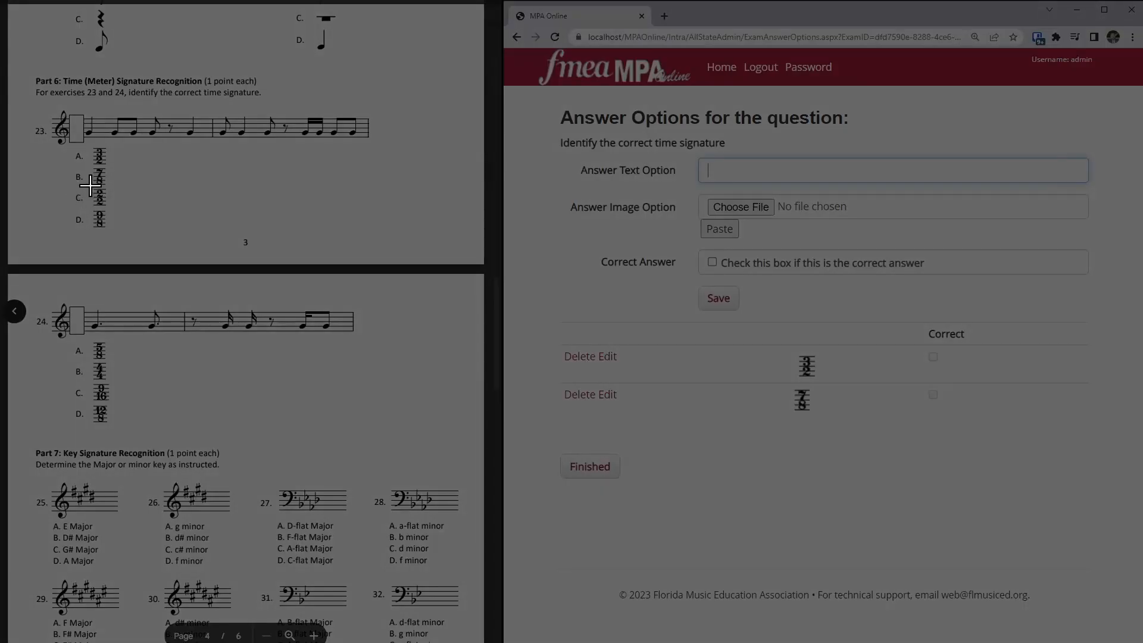
{"action": "left_click_drag", "start_coordinate": [91, 187], "coordinate": [106, 208]}
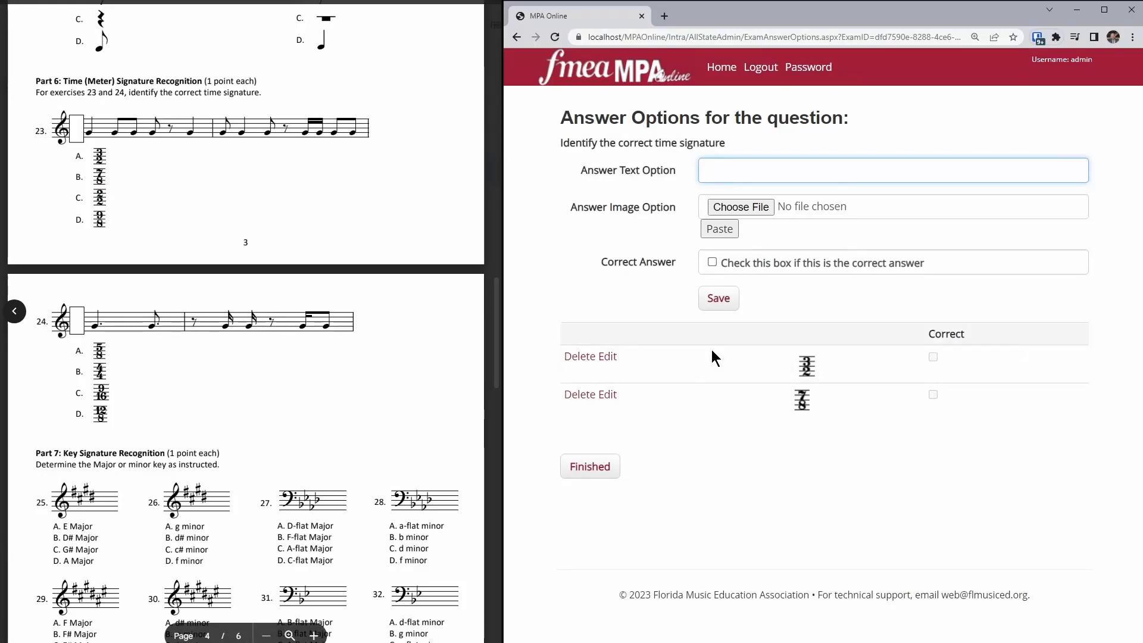
{"action": "left_click", "coordinate": [720, 229]}
{"action": "left_click", "coordinate": [713, 262]}
{"action": "left_click", "coordinate": [718, 300]}
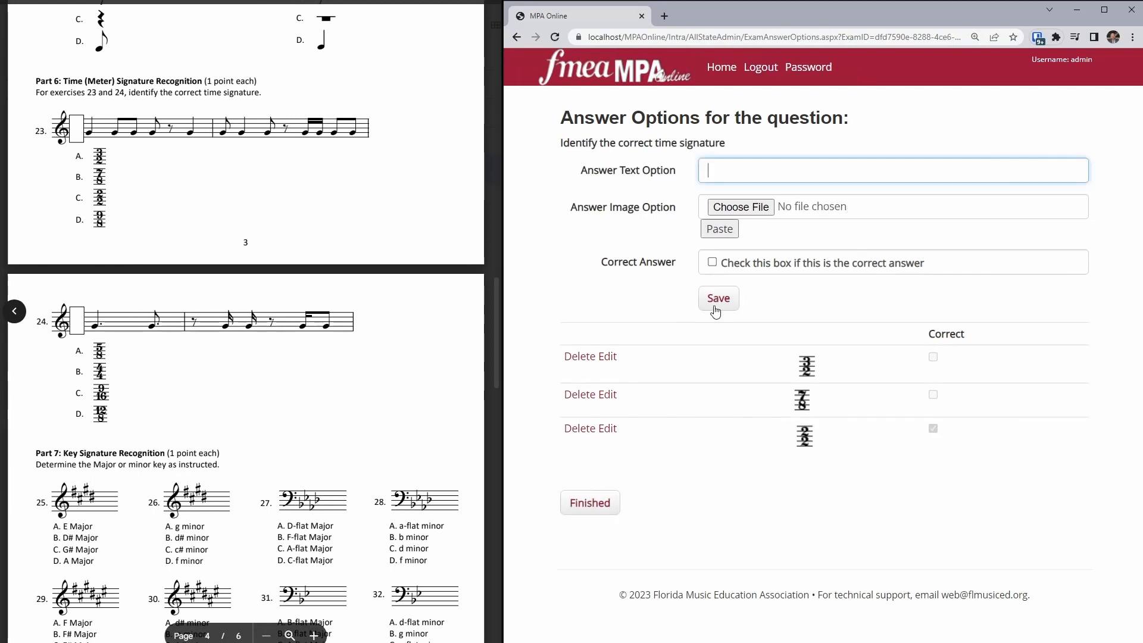
- Add option D (9/8) from the PDF as an answer image, save it, and finish the answer options
{"action": "key", "text": "super+shift+s"}
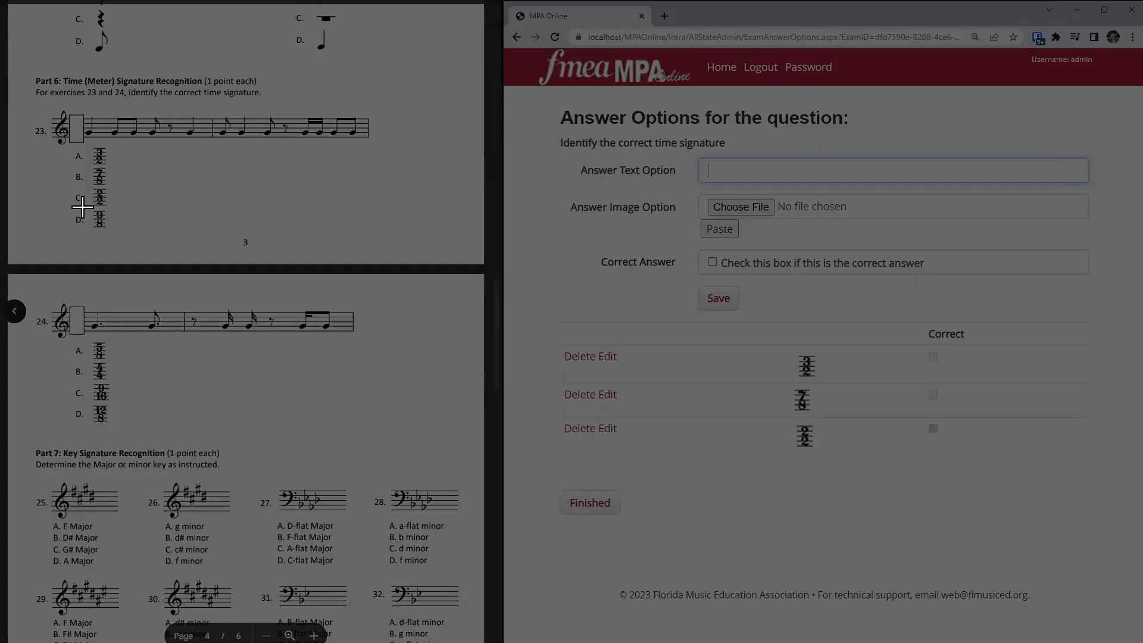
{"action": "left_click_drag", "start_coordinate": [82, 203], "coordinate": [108, 226]}
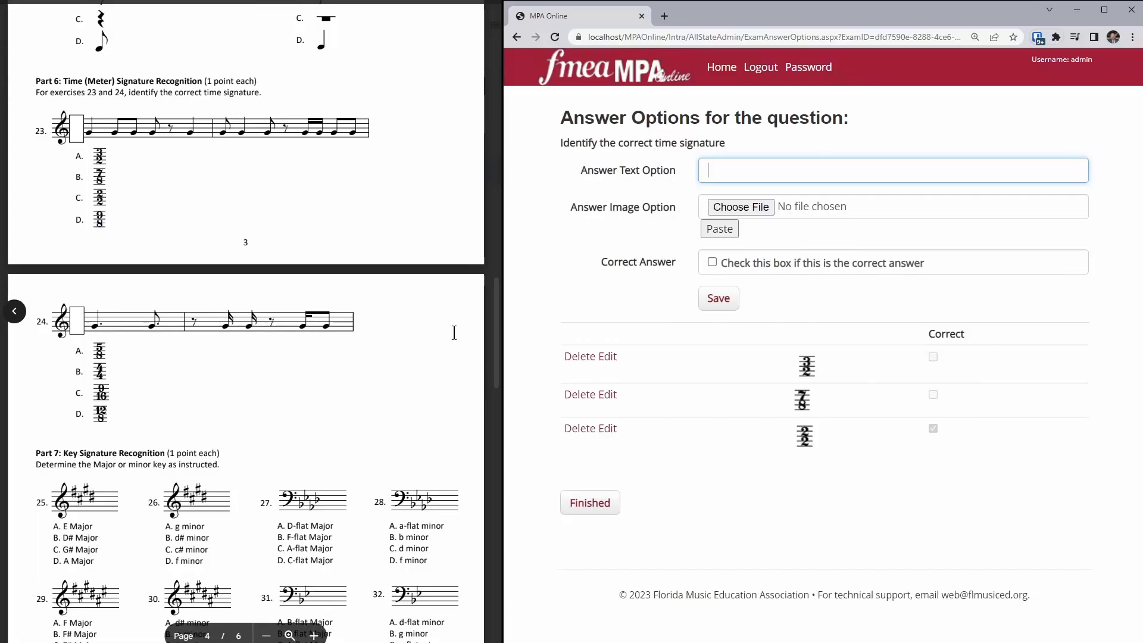
{"action": "left_click", "coordinate": [726, 236]}
{"action": "left_click", "coordinate": [718, 299]}
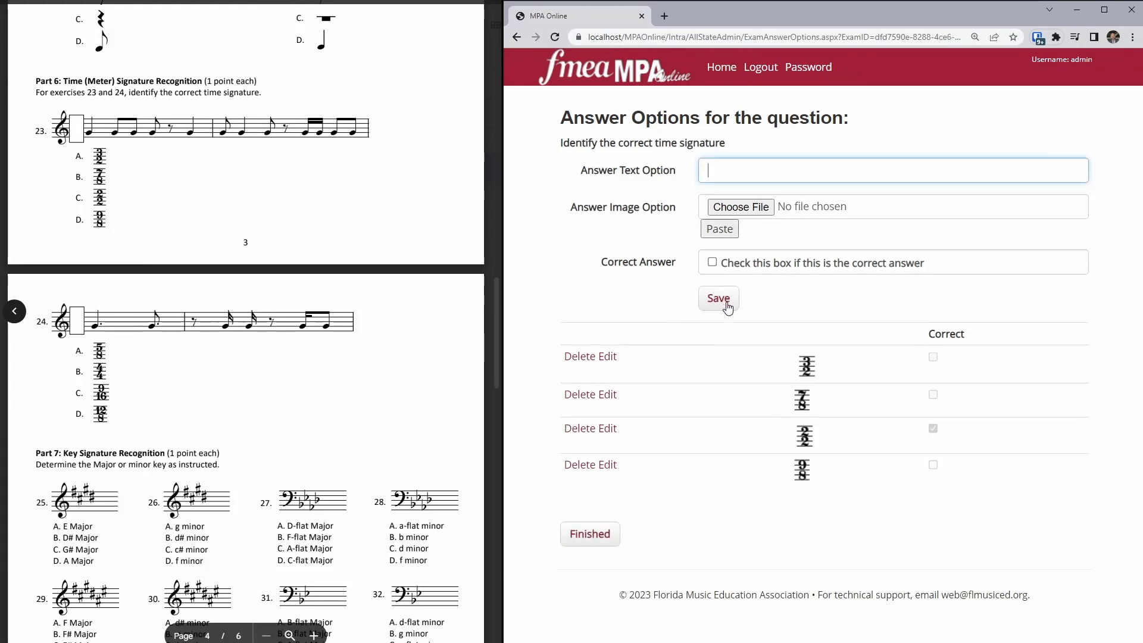
{"action": "left_click", "coordinate": [588, 536]}
- Preview the Time (meter) Signature Recognition question and the first Complete the Measure question
{"action": "scroll", "coordinate": [586, 540], "scroll_direction": "down", "scroll_amount": 6}
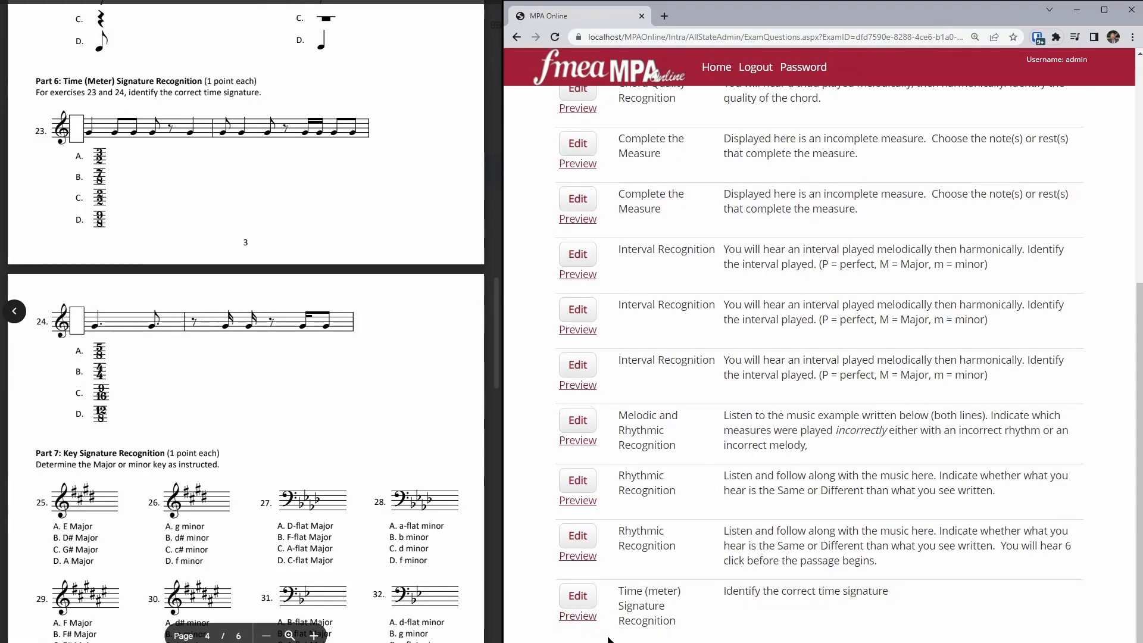
{"action": "left_click", "coordinate": [578, 615]}
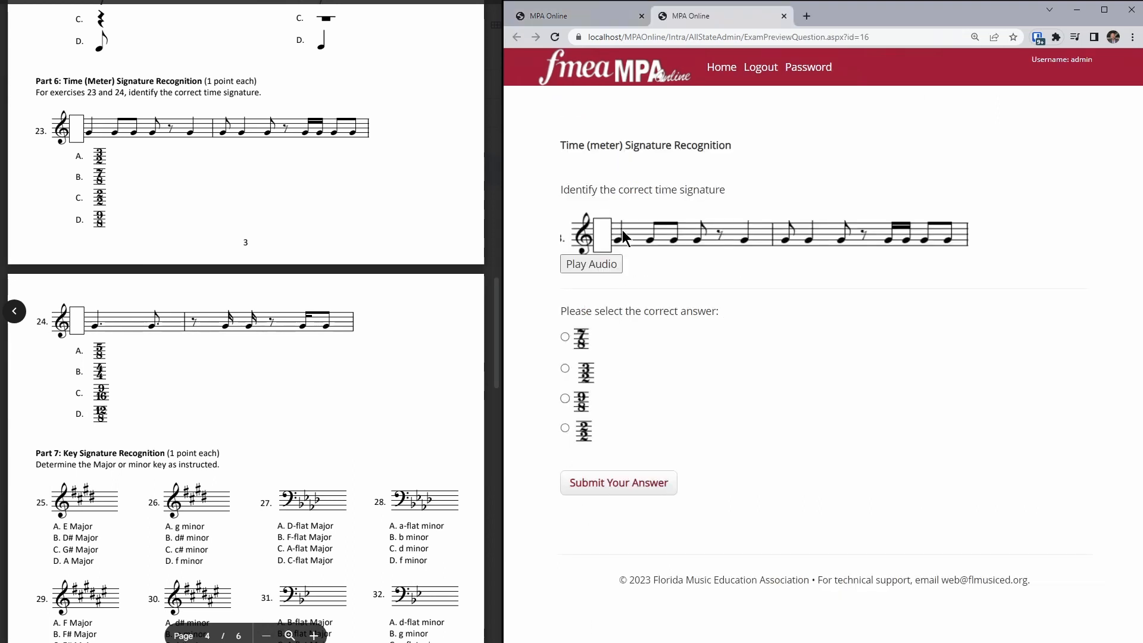
{"action": "key", "text": "ctrl+w"}
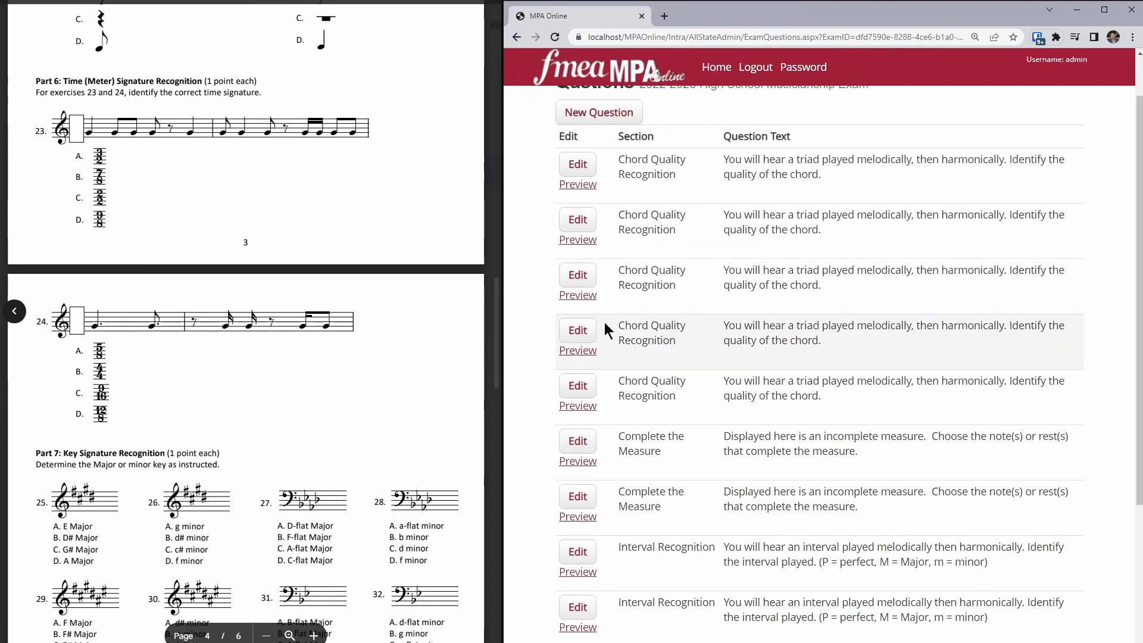
{"action": "left_click", "coordinate": [577, 462]}
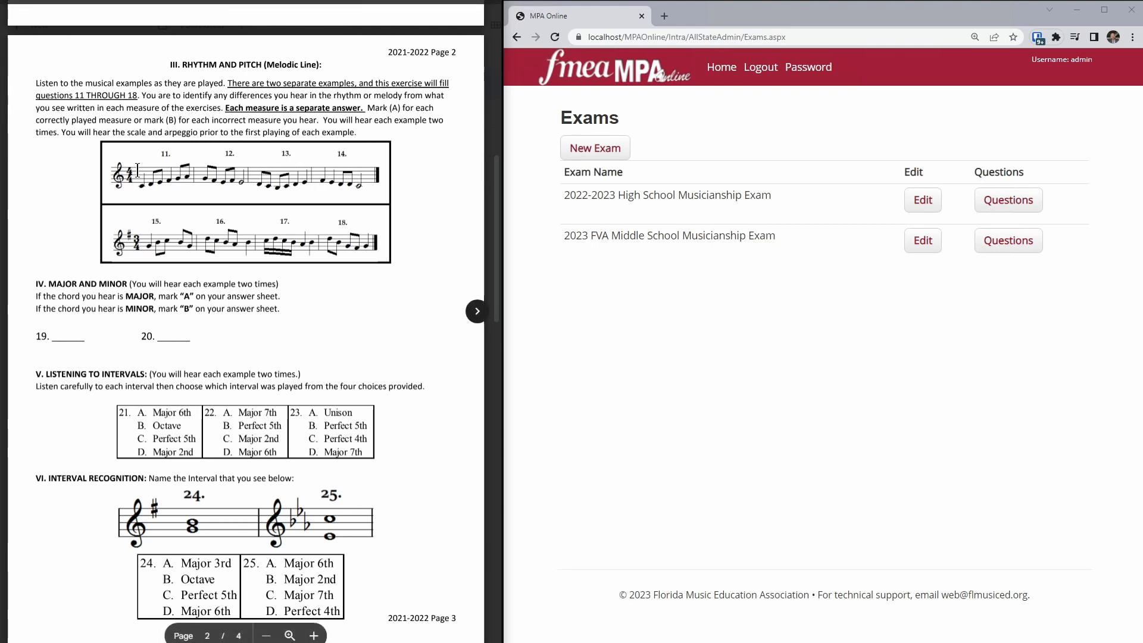
- Start a new question in the 2023 FVA Middle School Musicianship Exam with the section name "Rhythm and Pitch"
{"action": "left_click", "coordinate": [1005, 247]}
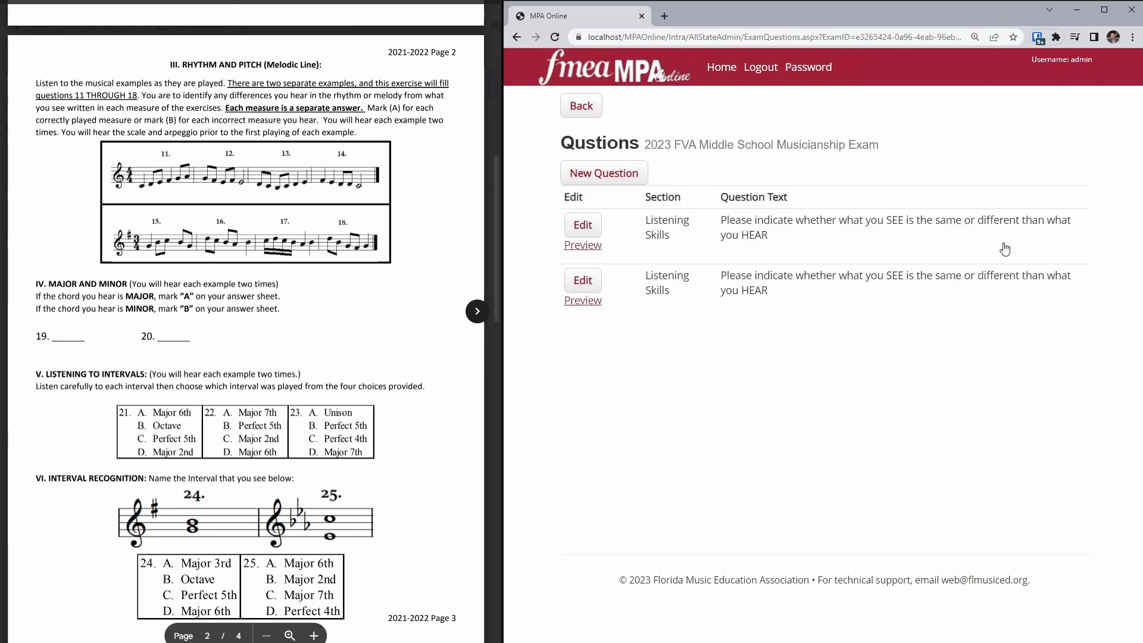
{"action": "left_click", "coordinate": [604, 172]}
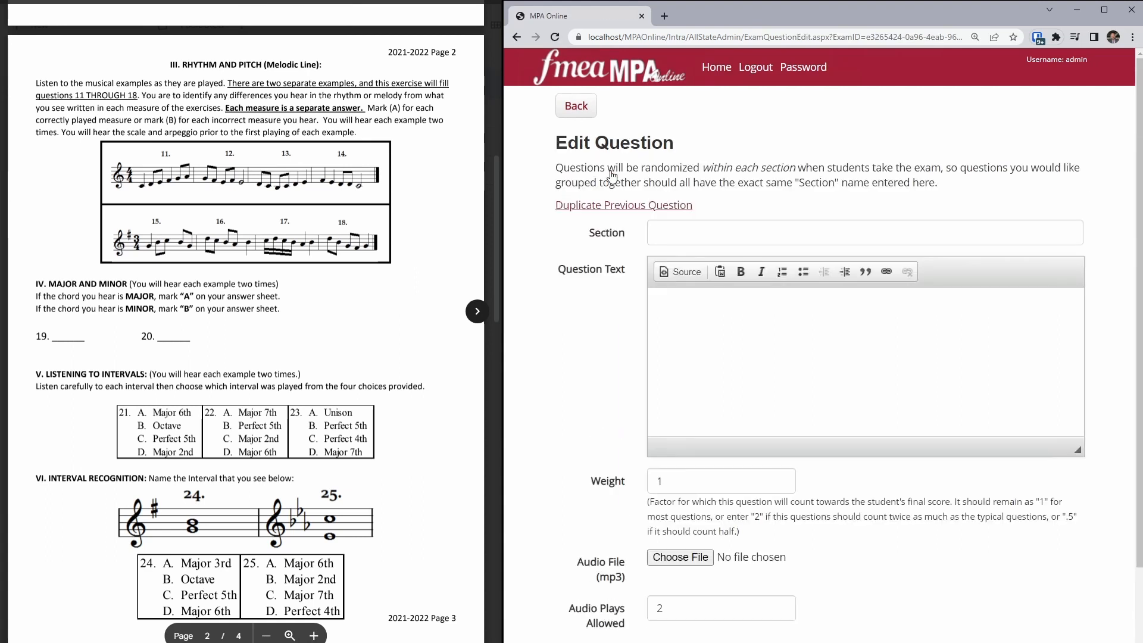
{"action": "left_click", "coordinate": [694, 233]}
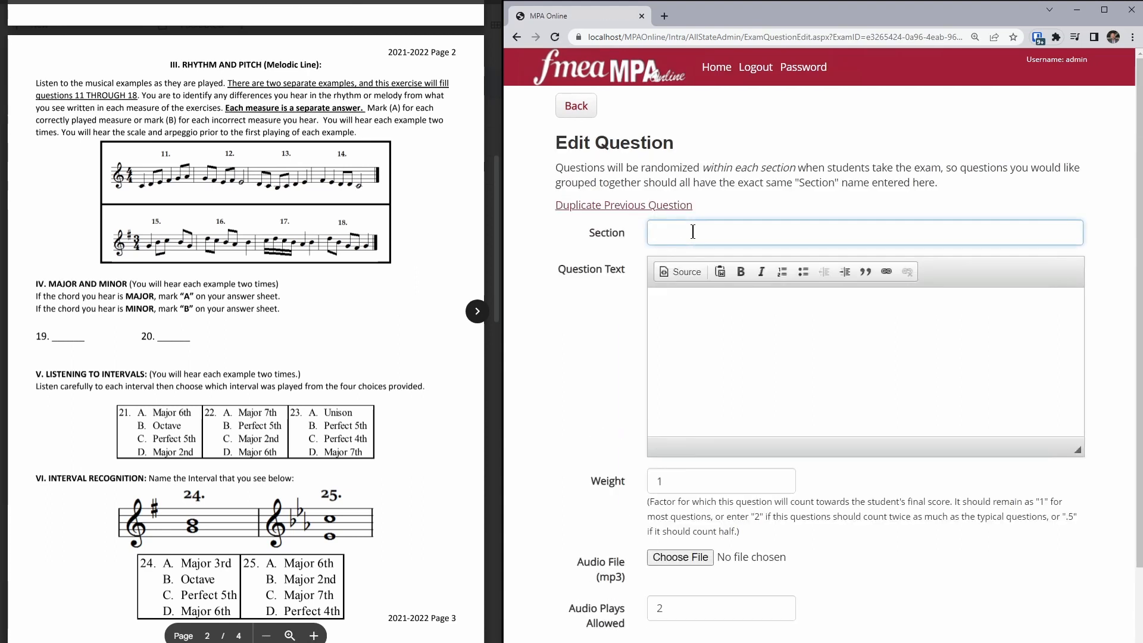
{"action": "type", "text": "Rhythm and Pitch"}
- Enter the question text "Listen to the musical example and indicate which measures contain MISTAKES between what you see and what you hear."
{"action": "key", "text": "Tab"}
{"action": "type", "text": "Listen to the musical example and choose the correct answe"}
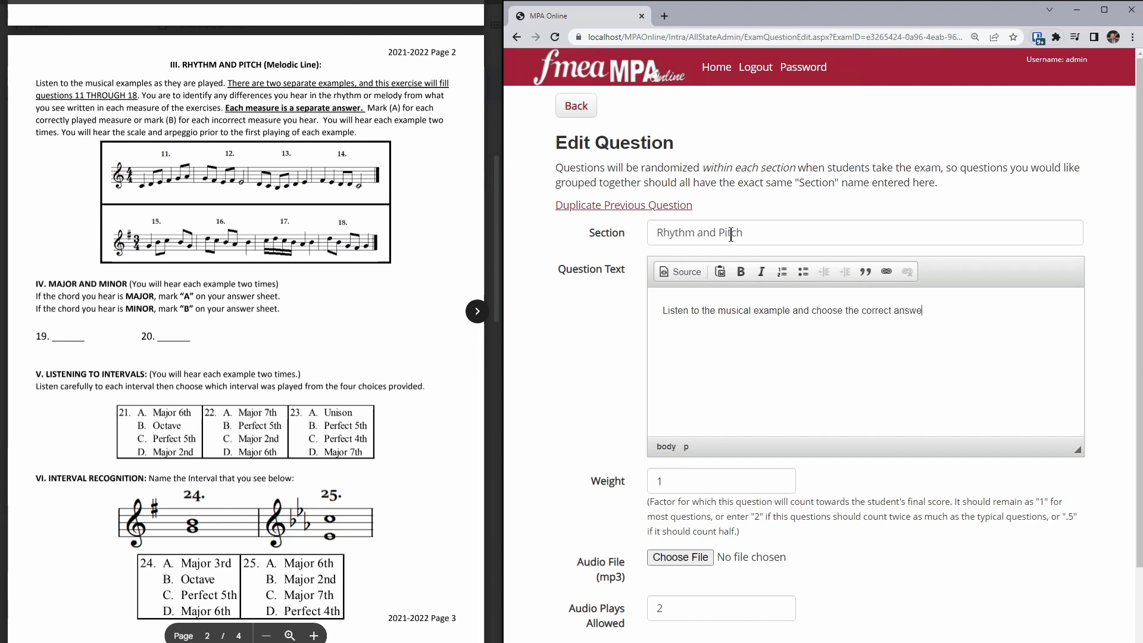
{"action": "type", "text": "r choice for which me"}
{"action": "key", "text": "BackSpace"}
{"action": "key", "text": "BackSpace"}
{"action": "key", "text": "BackSpace"}
{"action": "key", "text": "BackSpace"}
{"action": "key", "text": "BackSpace"}
{"action": "key", "text": "BackSpace"}
{"action": "key", "text": "BackSpace"}
{"action": "key", "text": "BackSpace"}
{"action": "key", "text": "BackSpace"}
{"action": "key", "text": "BackSpace"}
{"action": "key", "text": "BackSpace"}
{"action": "key", "text": "BackSpace"}
{"action": "key", "text": "BackSpace"}
{"action": "key", "text": "BackSpace"}
{"action": "key", "text": "BackSpace"}
{"action": "key", "text": "BackSpace"}
{"action": "key", "text": "BackSpace"}
{"action": "key", "text": "BackSpace"}
{"action": "key", "text": "BackSpace"}
{"action": "key", "text": "BackSpace"}
{"action": "type", "text": "to the musical example and indicate which measures contain MISTAKES between what you see and what you hear."}
- Set the question's weight to 4 and attach 11-14.mp3 as its audio file
{"action": "key", "text": "Tab"}
{"action": "type", "text": "4"}
{"action": "scroll", "coordinate": [685, 397], "scroll_direction": "down", "scroll_amount": 3}
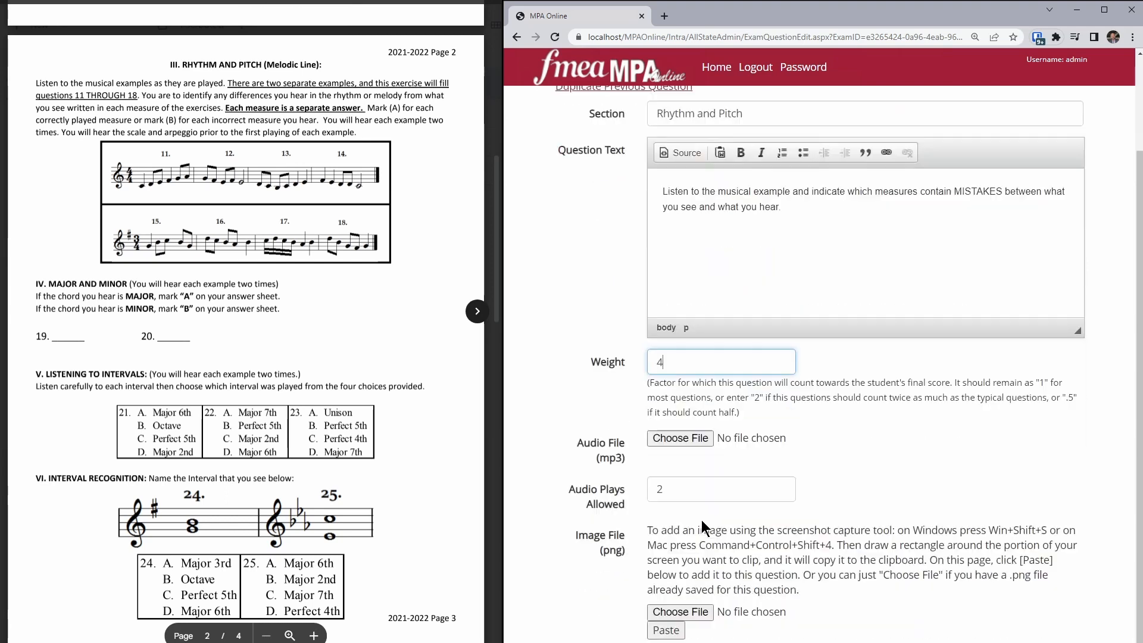
{"action": "left_click", "coordinate": [684, 397]}
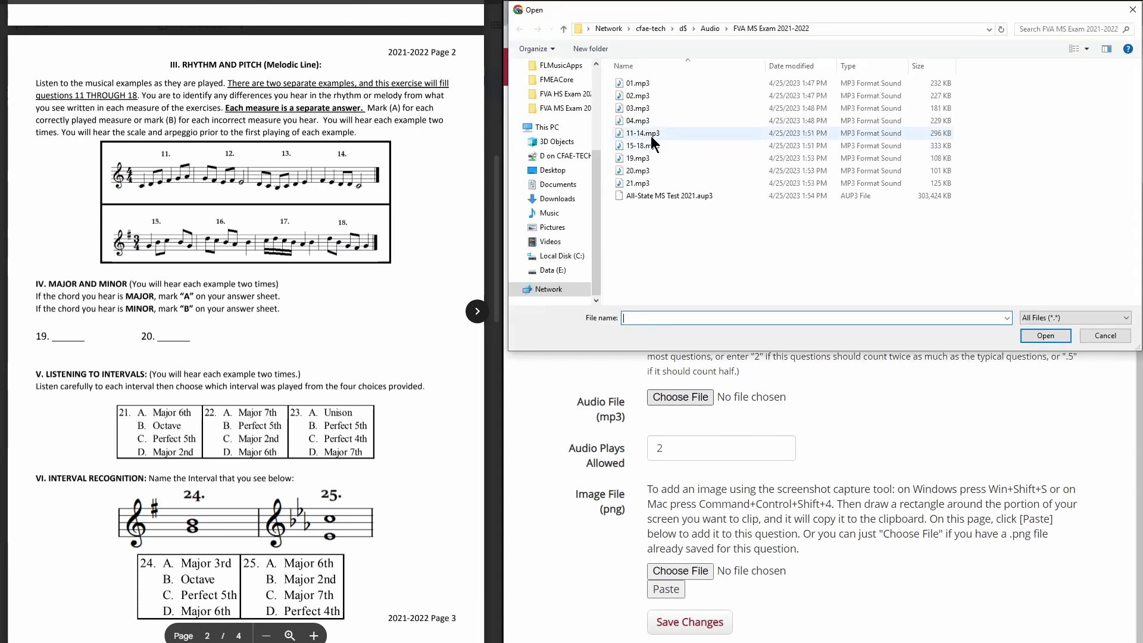
{"action": "left_click", "coordinate": [649, 133]}
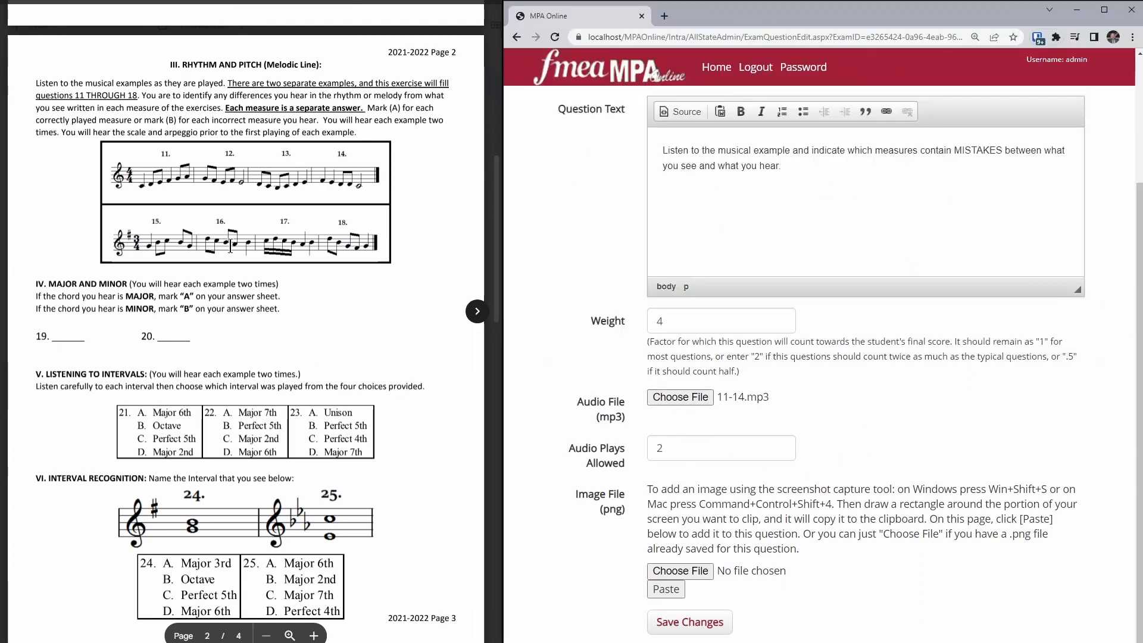
- Capture the staff for measures 11 to 14 from the test PDF and paste it as the question's image
{"action": "key", "text": "super+shift+s"}
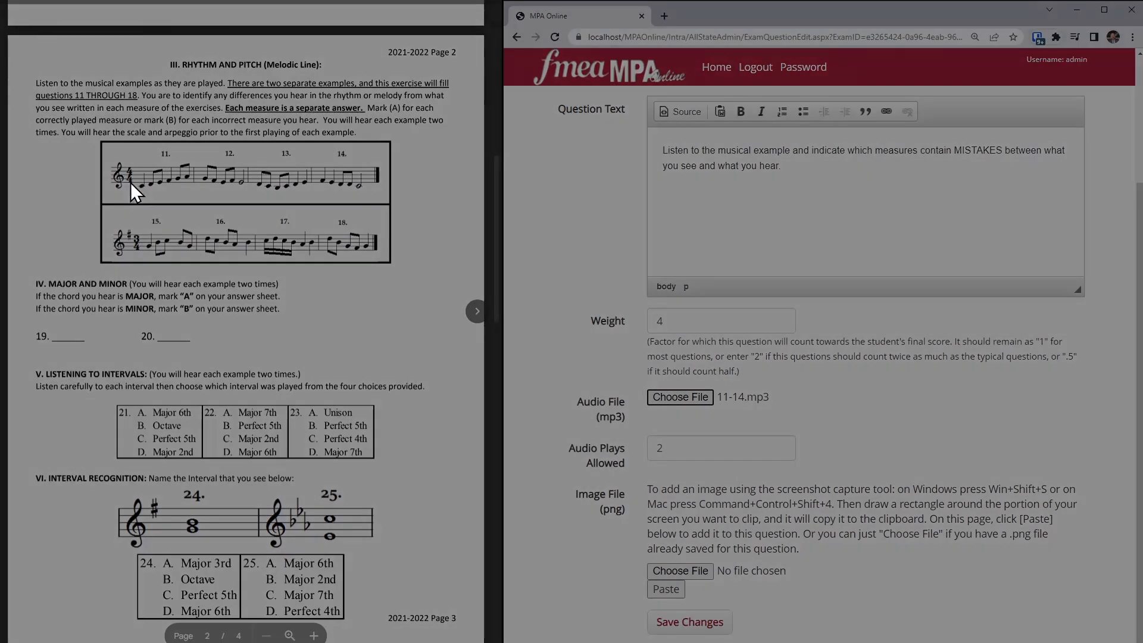
{"action": "left_click_drag", "start_coordinate": [108, 158], "coordinate": [384, 195]}
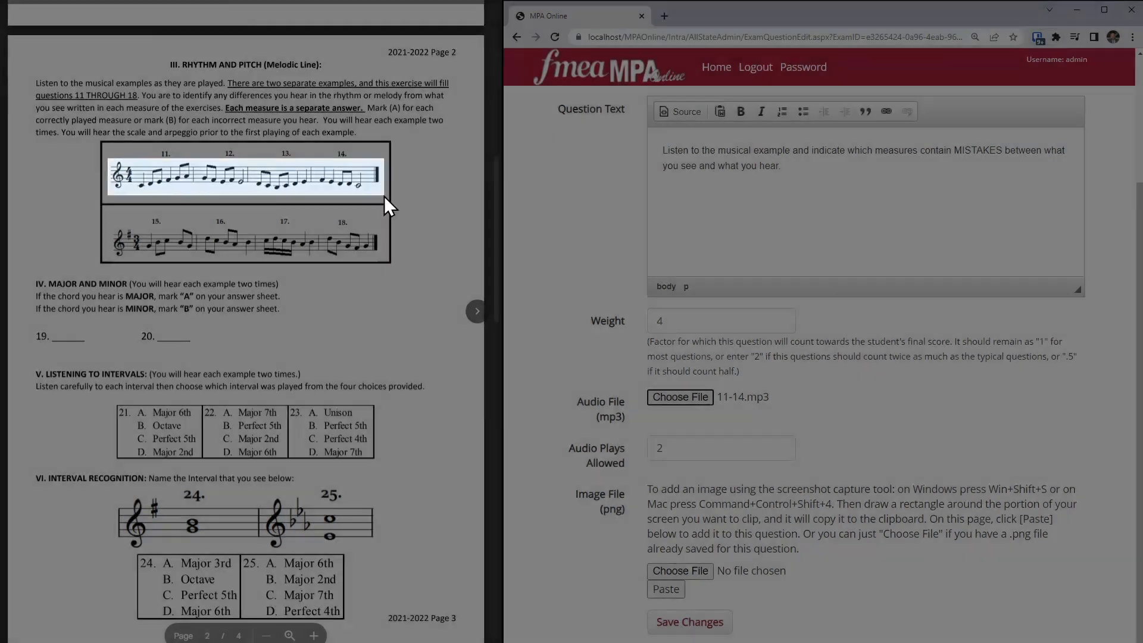
{"action": "left_click", "coordinate": [666, 589]}
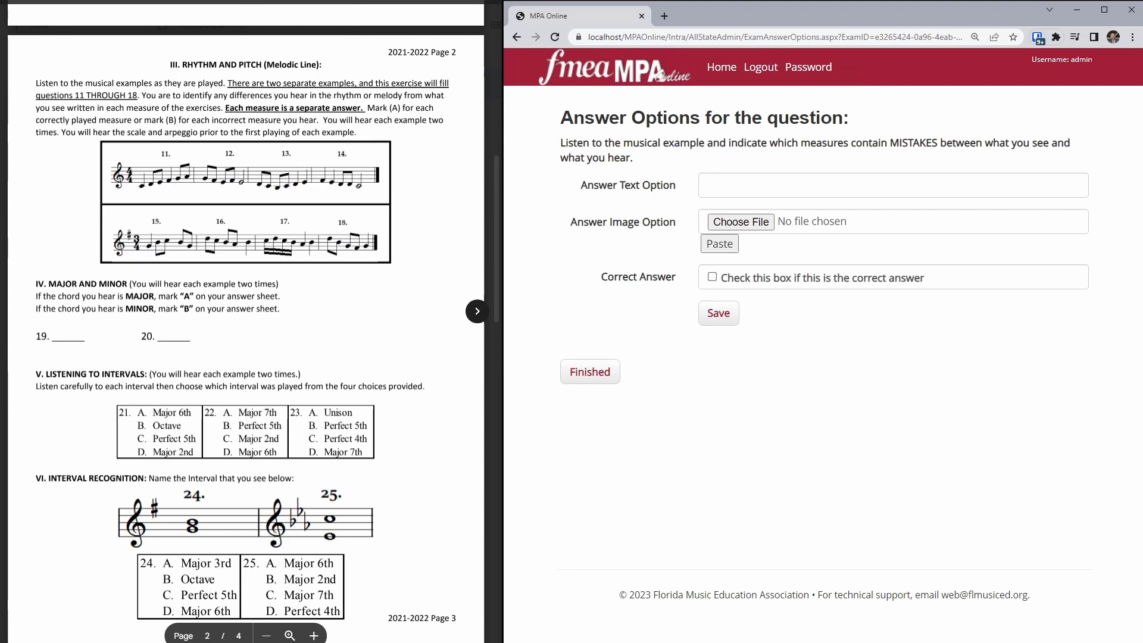
- Add and save the answer text option "Measures 1 and 2 contain mistakes"
{"action": "left_click", "coordinate": [893, 185]}
{"action": "type", "text": "Measures 1 and 2 contain mistakes"}
{"action": "key", "text": "Tab"}
{"action": "key", "text": "Tab"}
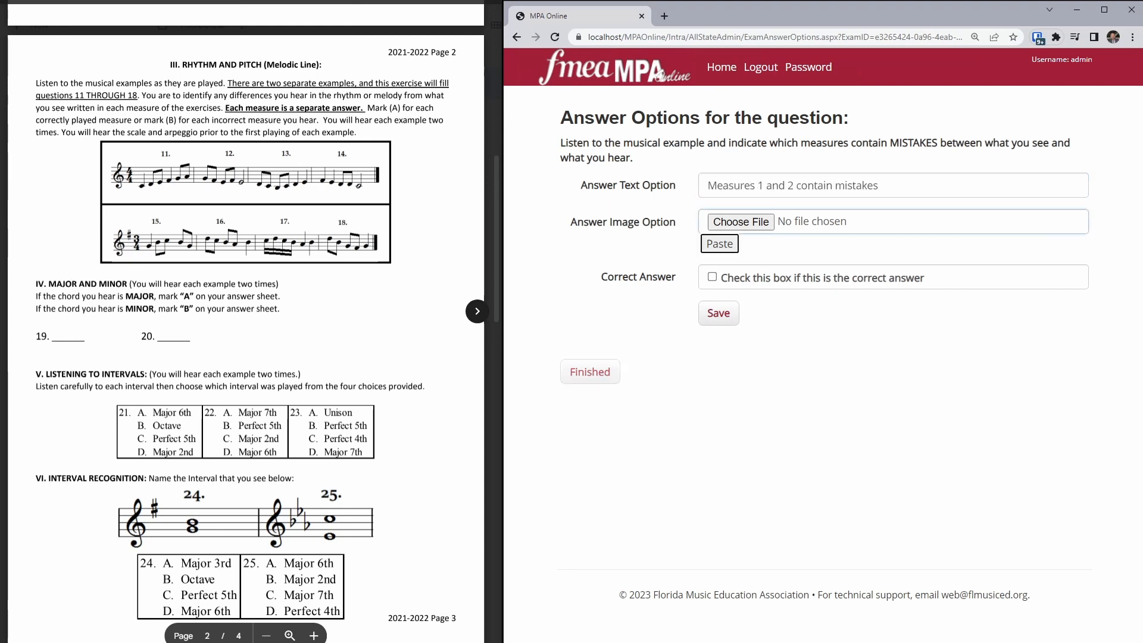
{"action": "key", "text": "Tab"}
{"action": "key", "text": "Tab"}
{"action": "key", "text": "Return"}
- Add and save the answer text option "Measures 1, 2, and 3 contain mistakes"
{"action": "type", "text": "Measures 1, 2, and 3 contain mistake"}
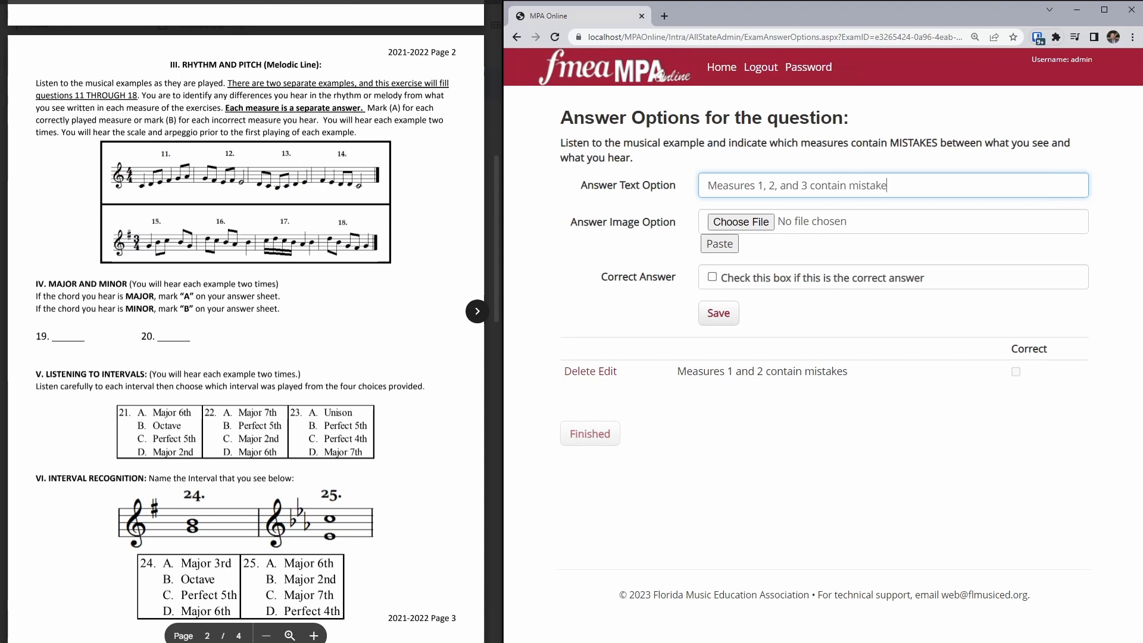
{"action": "type", "text": "s"}
{"action": "key", "text": "Tab"}
{"action": "key", "text": "Tab"}
{"action": "key", "text": "Tab"}
{"action": "key", "text": "Tab"}
{"action": "key", "text": "Return"}
- Add the answer text option "Measures 2,3, and 4 contain mistakes", mark it as correct, and save it
{"action": "type", "text": "Measures 2,3, and 4 contain mistakes"}
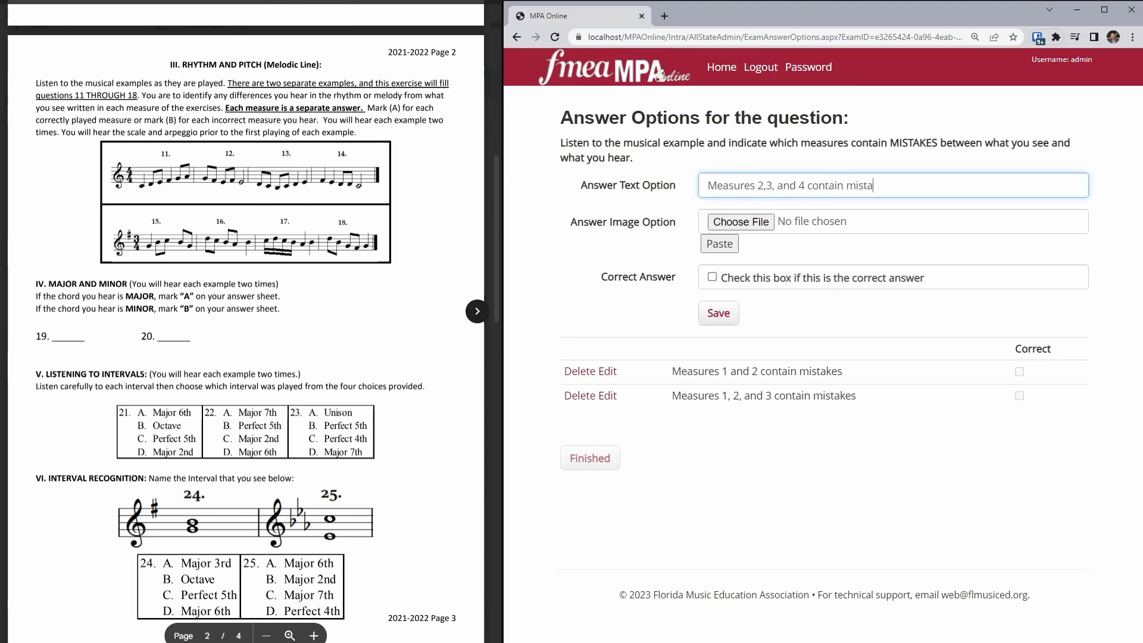
{"action": "key", "text": "Tab"}
{"action": "key", "text": "Tab"}
{"action": "key", "text": "Tab"}
{"action": "key", "text": "space"}
{"action": "key", "text": "Tab"}
{"action": "key", "text": "Return"}
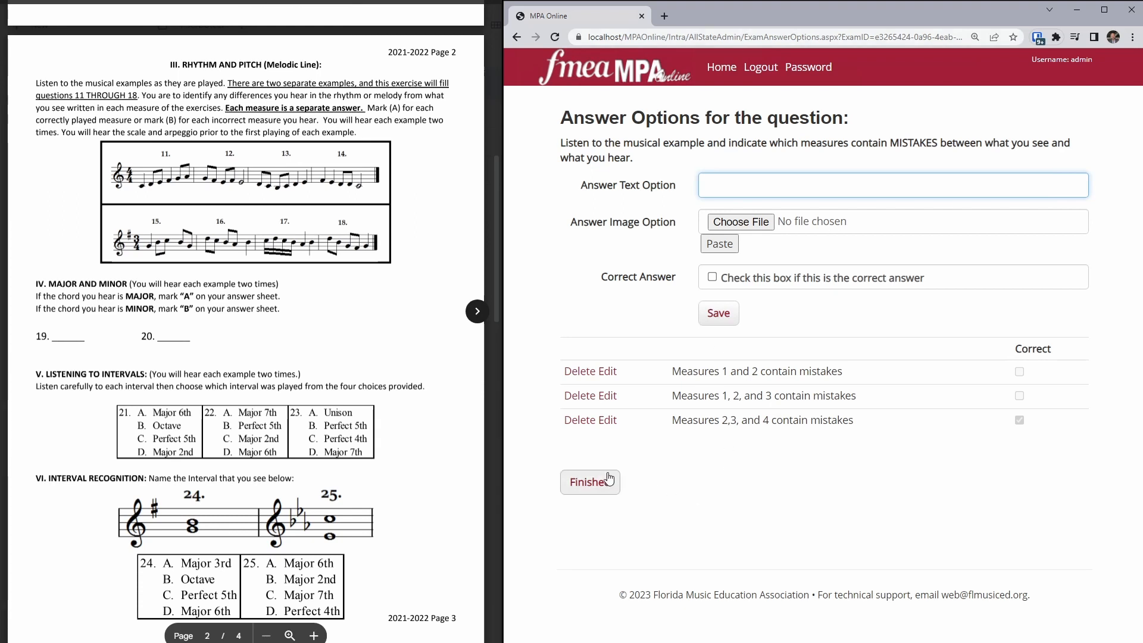
- Finish the answer options, preview the Rhythm and Pitch question about measures containing mistakes, and close the preview
{"action": "left_click", "coordinate": [589, 482]}
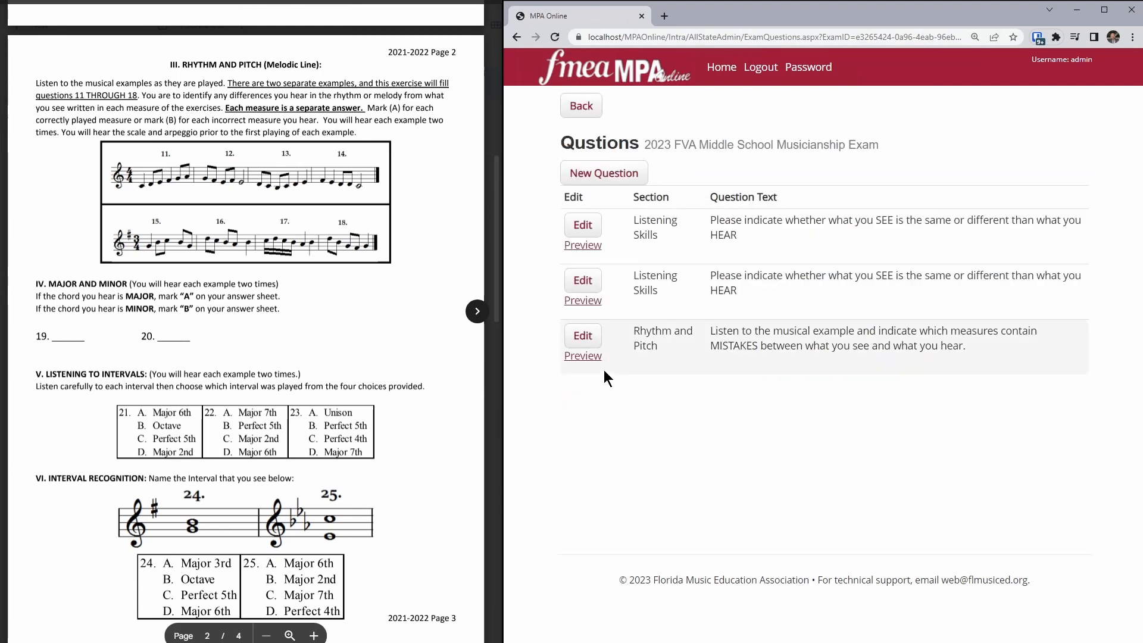
{"action": "left_click", "coordinate": [583, 356]}
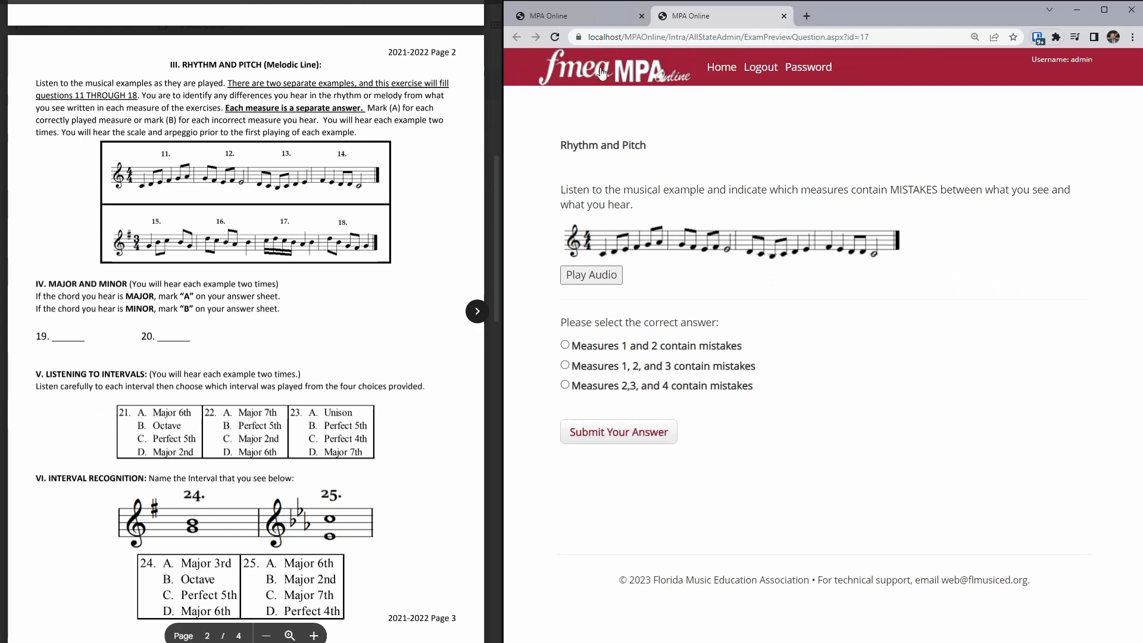
{"action": "left_click", "coordinate": [783, 17]}
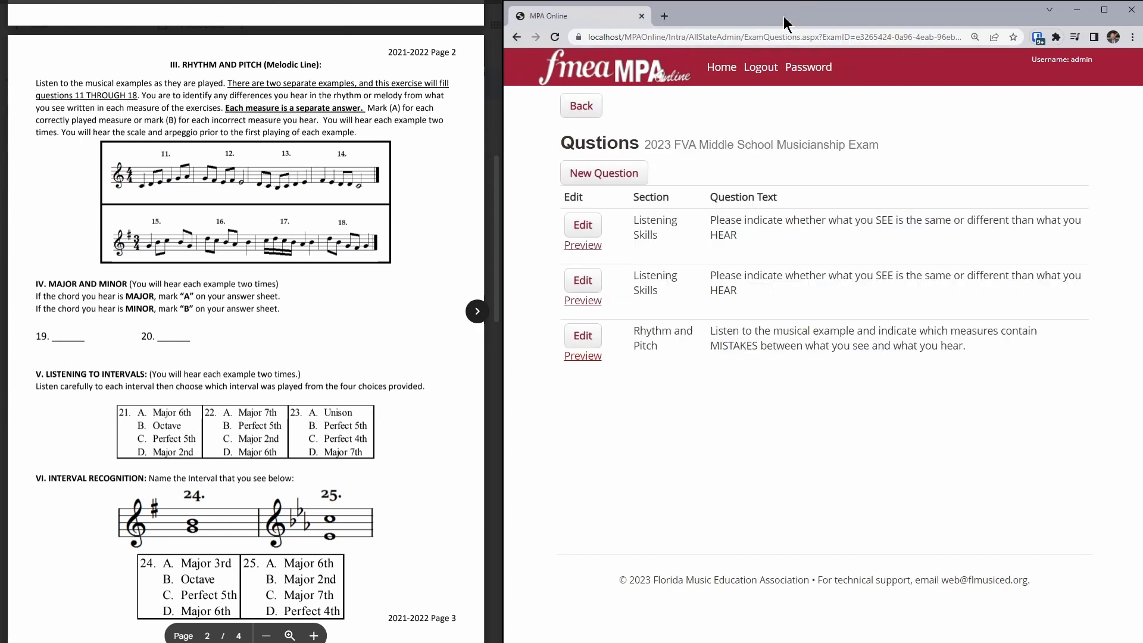
- Return to the exam list and review the settings and sample audio of the High School exam and the FVA Middle School exam
{"action": "left_click", "coordinate": [582, 106]}
{"action": "left_click", "coordinate": [923, 200]}
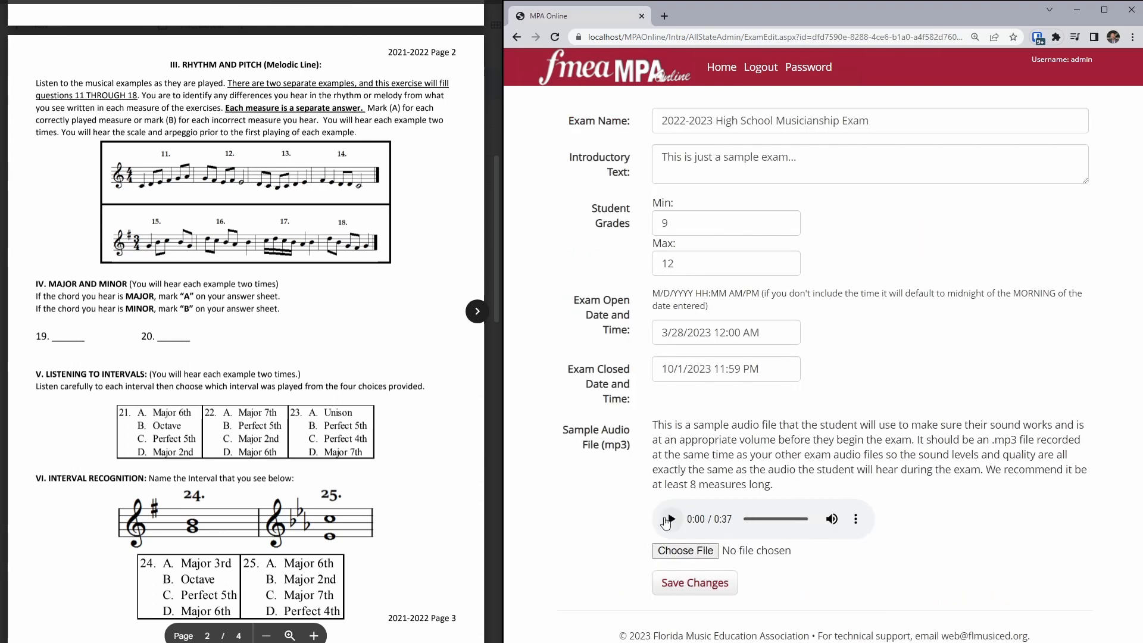
{"action": "left_click", "coordinate": [516, 38]}
{"action": "left_click", "coordinate": [923, 241]}
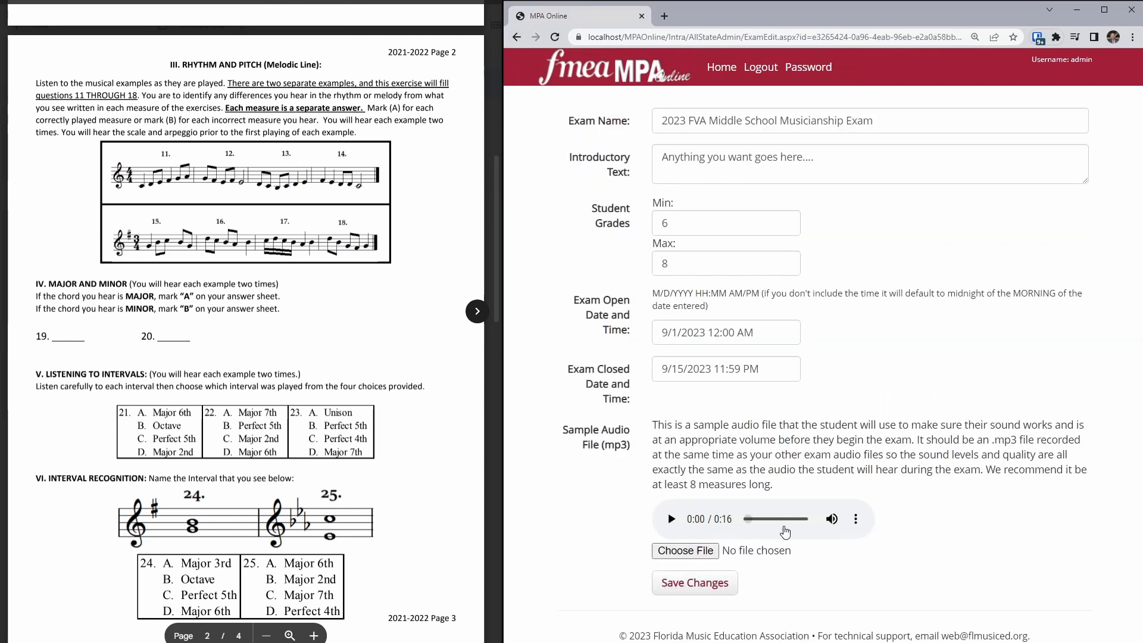
{"action": "left_click", "coordinate": [517, 38]}
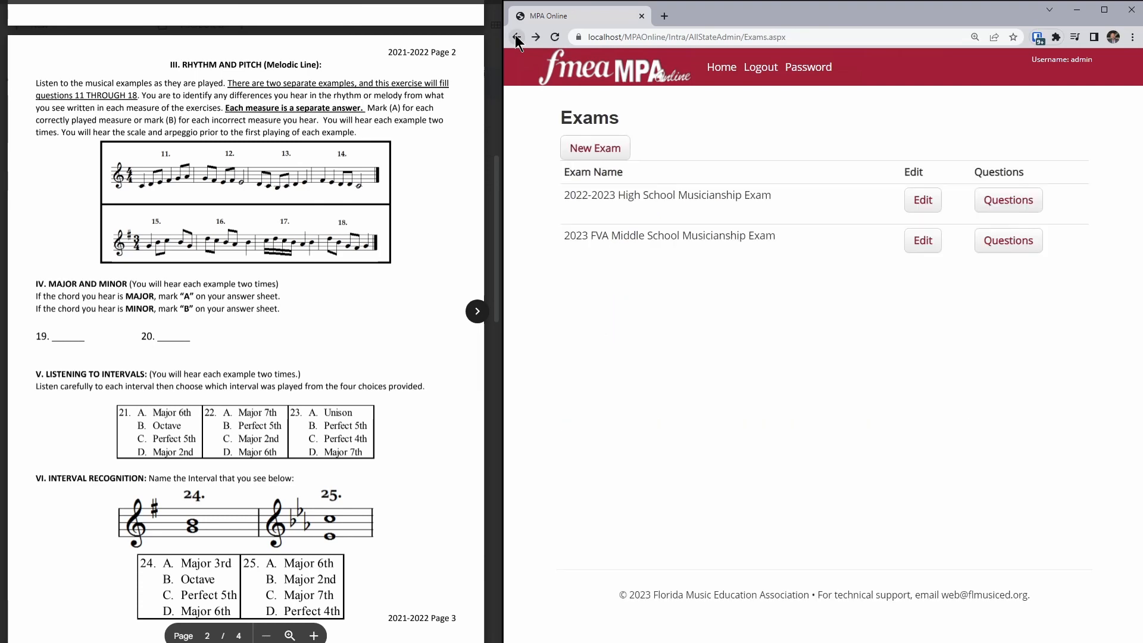